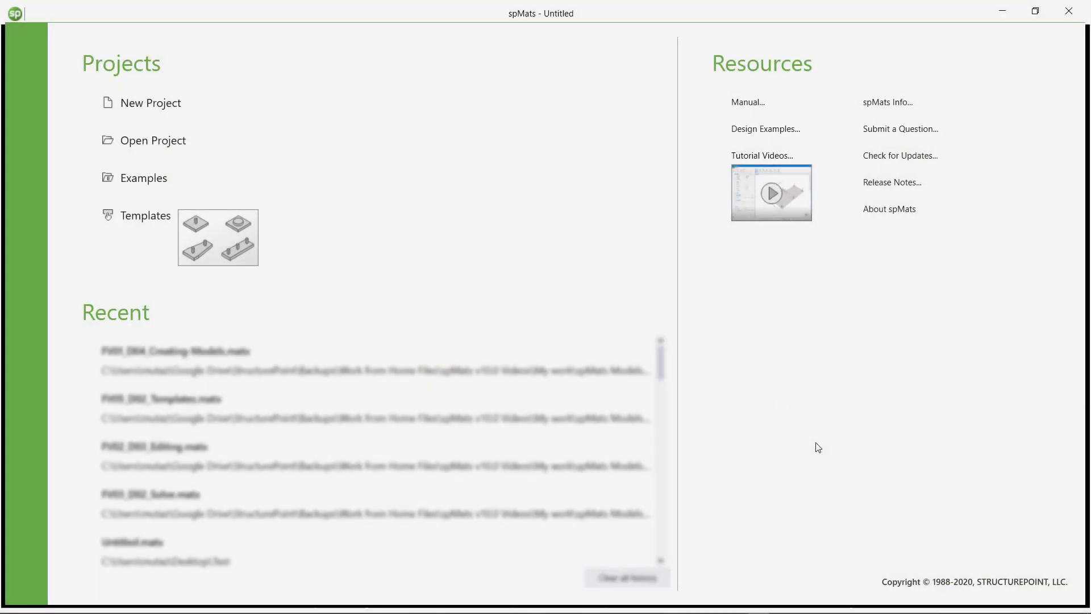
Start a new untitled project and switch off the background grid display
{"action": "left_click", "coordinate": [175, 106]}
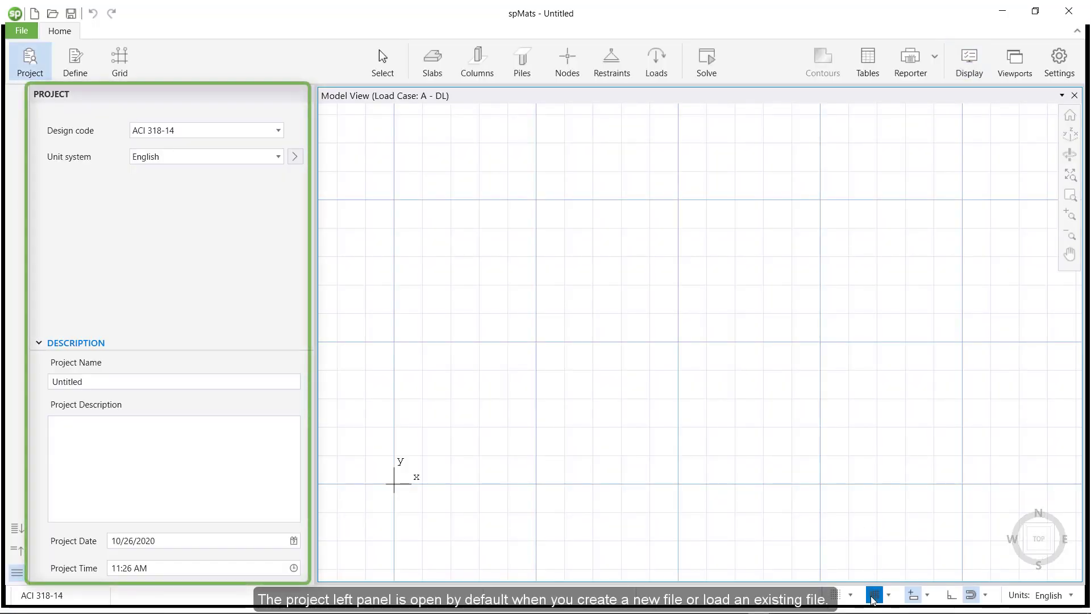
{"action": "left_click", "coordinate": [874, 598]}
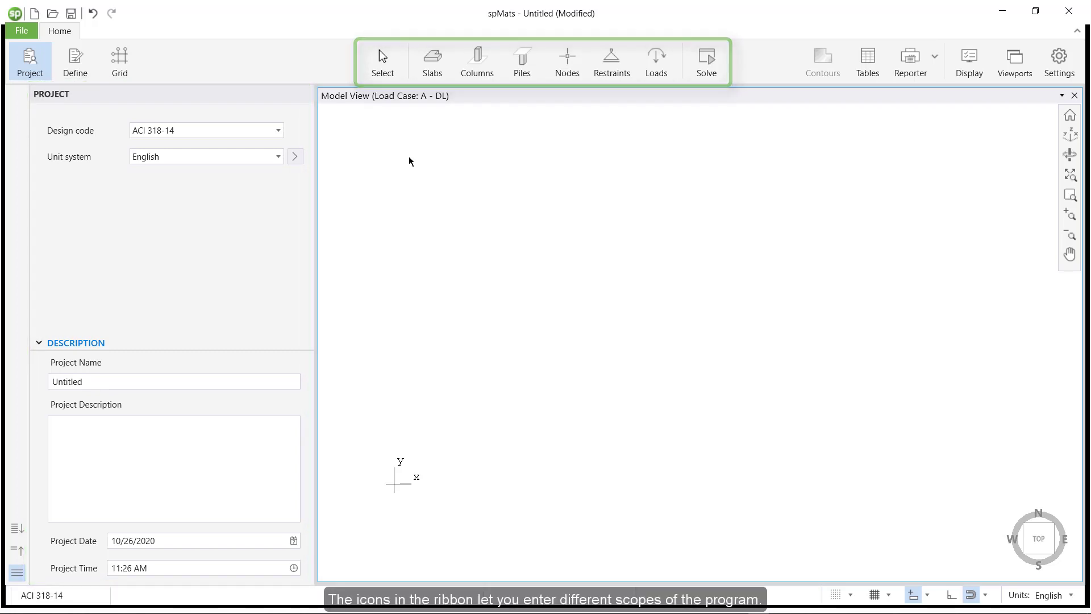
Generate grid lines with X spacing 2x24 ft and Y spacing 2x20 ft
{"action": "left_click", "coordinate": [131, 63]}
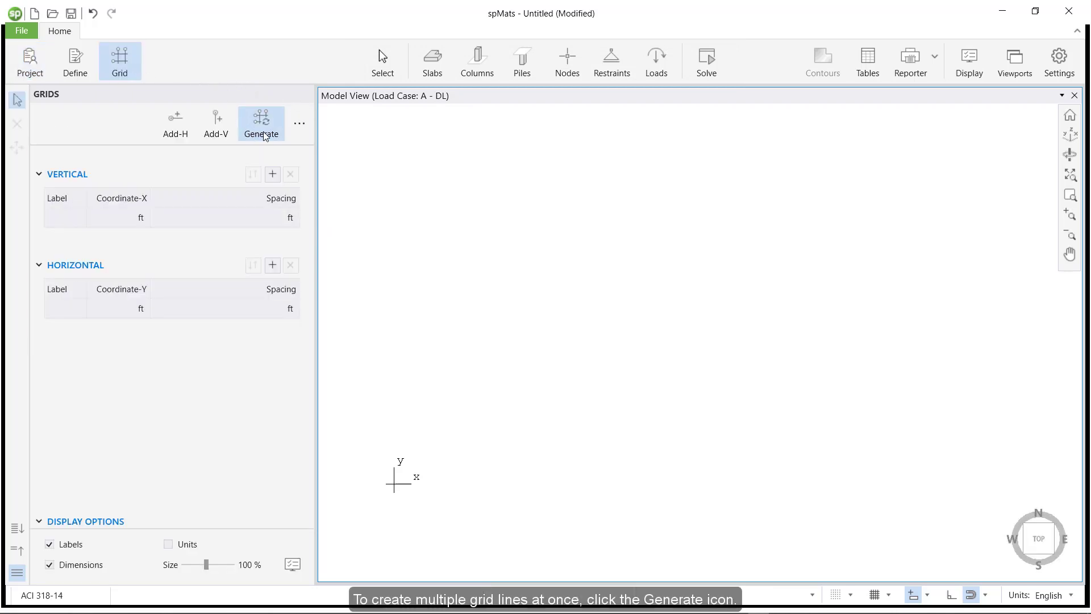
{"action": "left_click", "coordinate": [261, 124]}
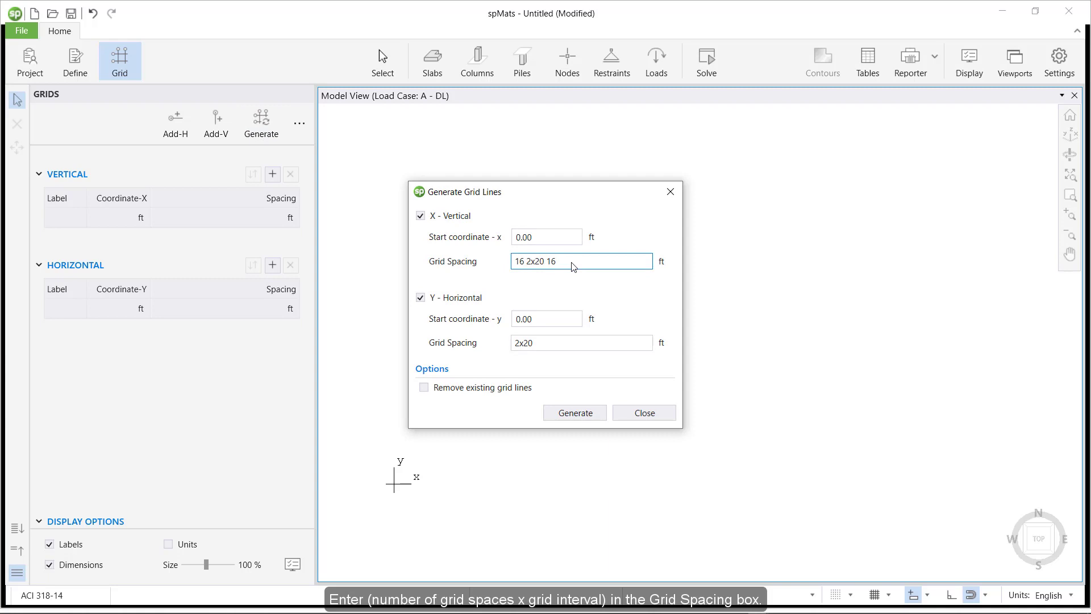
{"action": "type", "text": "2"}
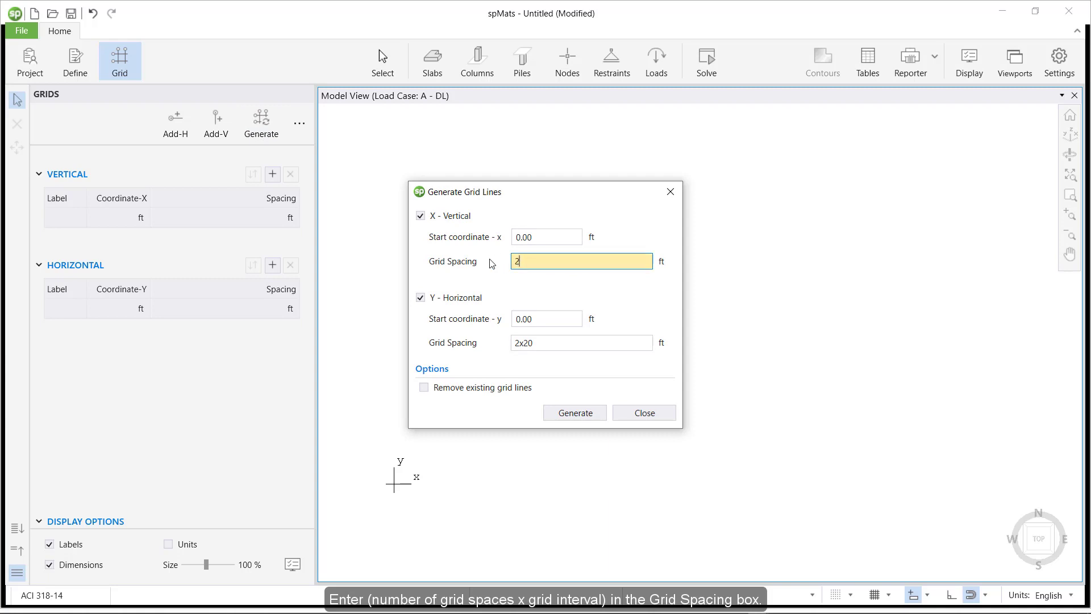
{"action": "type", "text": "x24"}
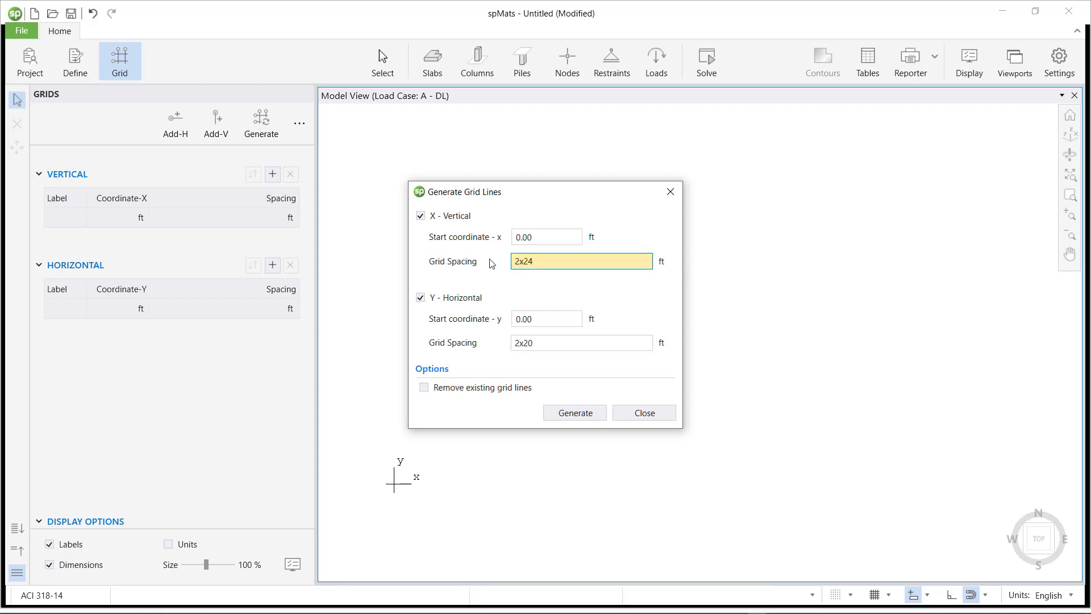
{"action": "left_click", "coordinate": [536, 345]}
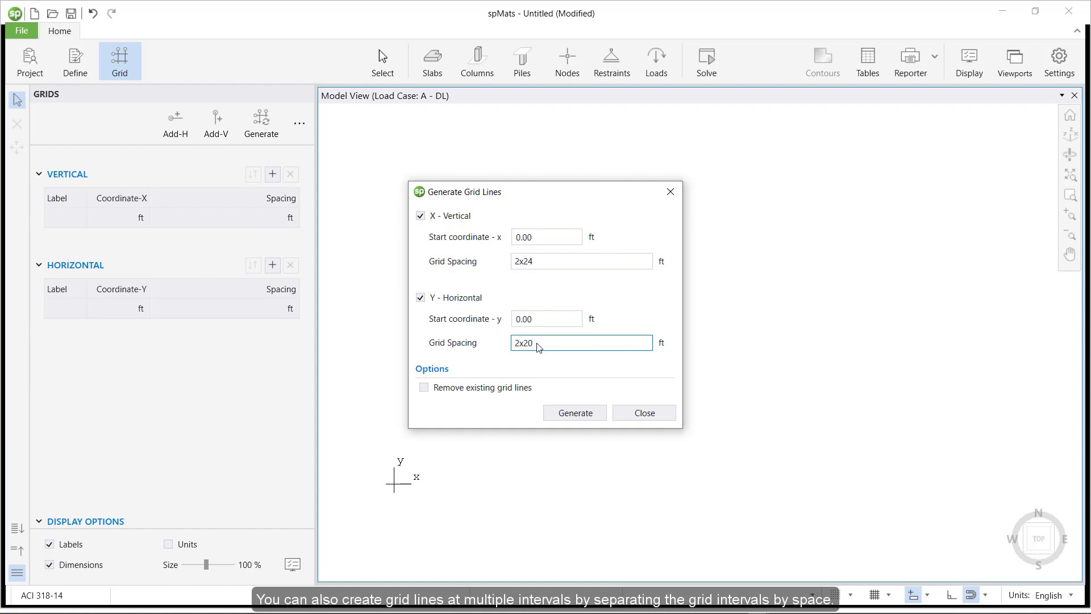
{"action": "type", "text": "20"}
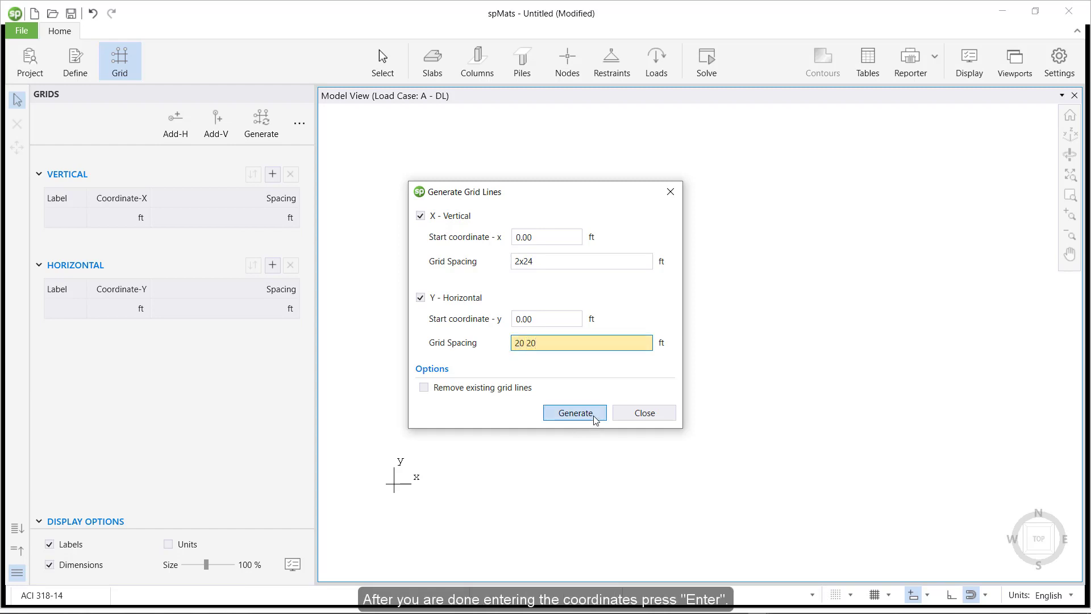
{"action": "left_click", "coordinate": [595, 419]}
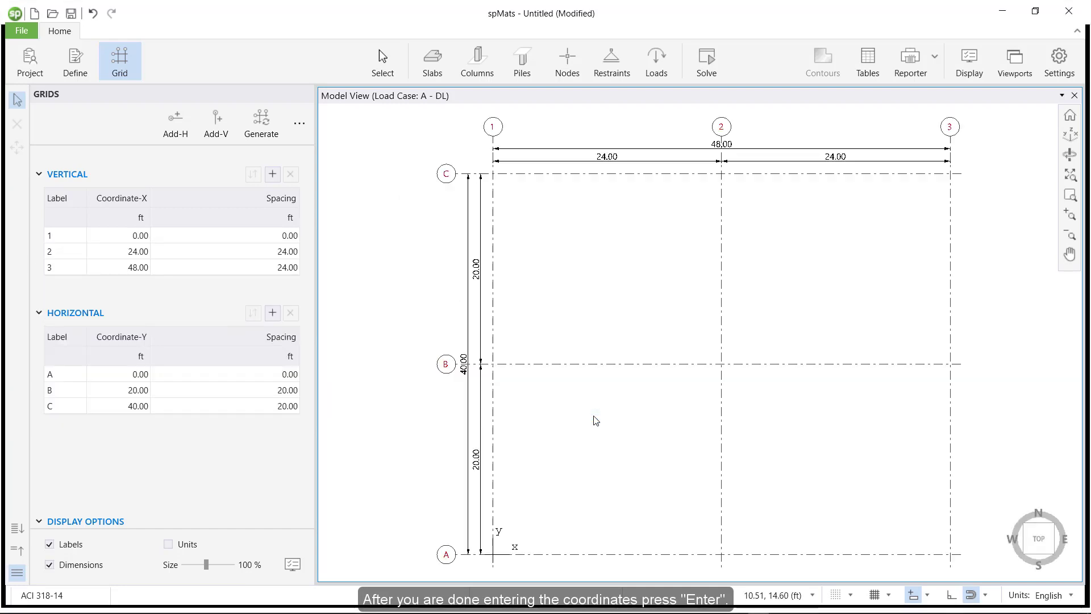
Draw a rectangular Mat18 slab from grid A-1 to grid B-3, 48 by 20 ft
{"action": "left_click", "coordinate": [439, 66]}
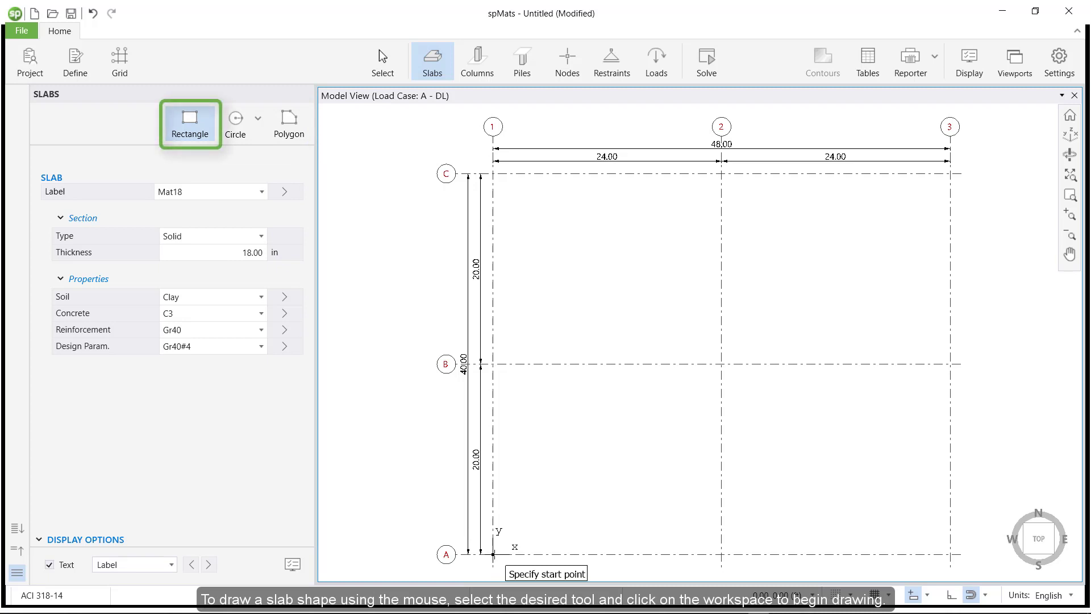
{"action": "left_click", "coordinate": [492, 553]}
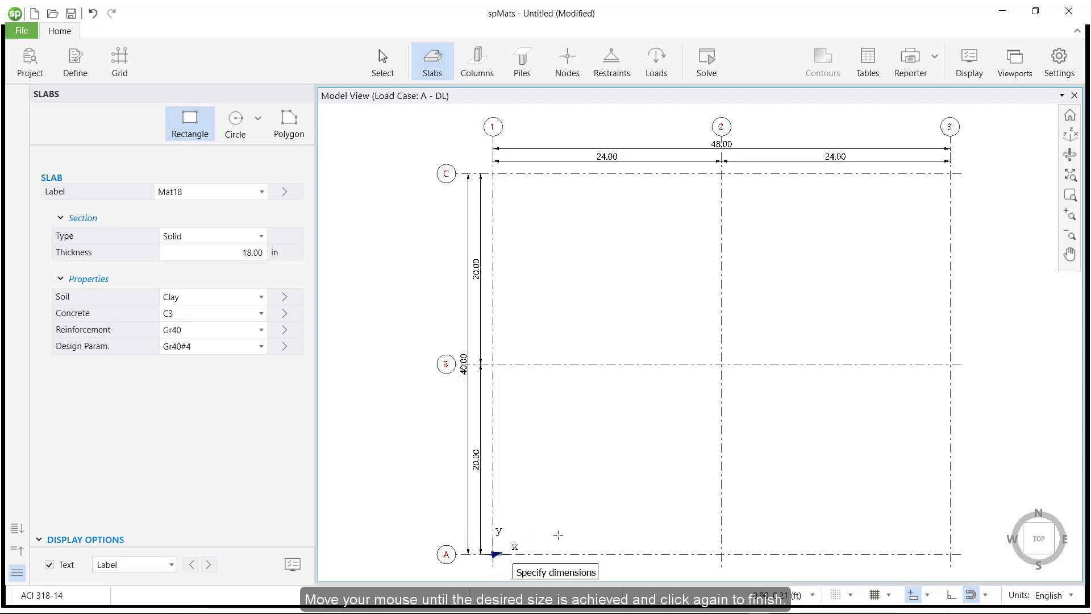
{"action": "left_click", "coordinate": [951, 365]}
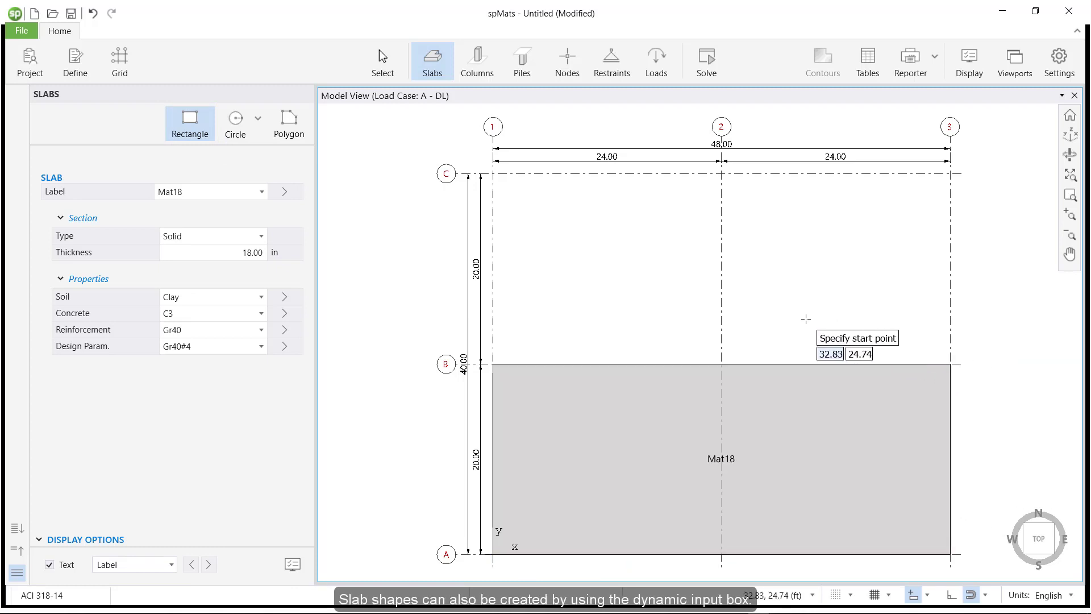
Draw a 24 by 20 ft Mat18 slab starting at X 0, Y 20 (grid B-1)
{"action": "type", "text": "0"}
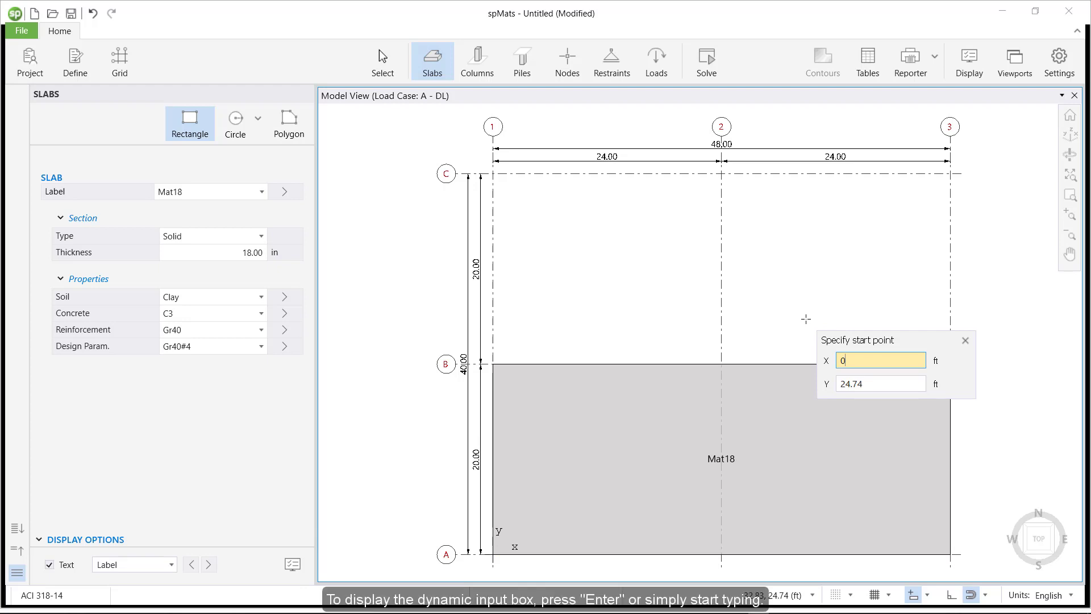
{"action": "key", "text": "Tab"}
{"action": "type", "text": "2"}
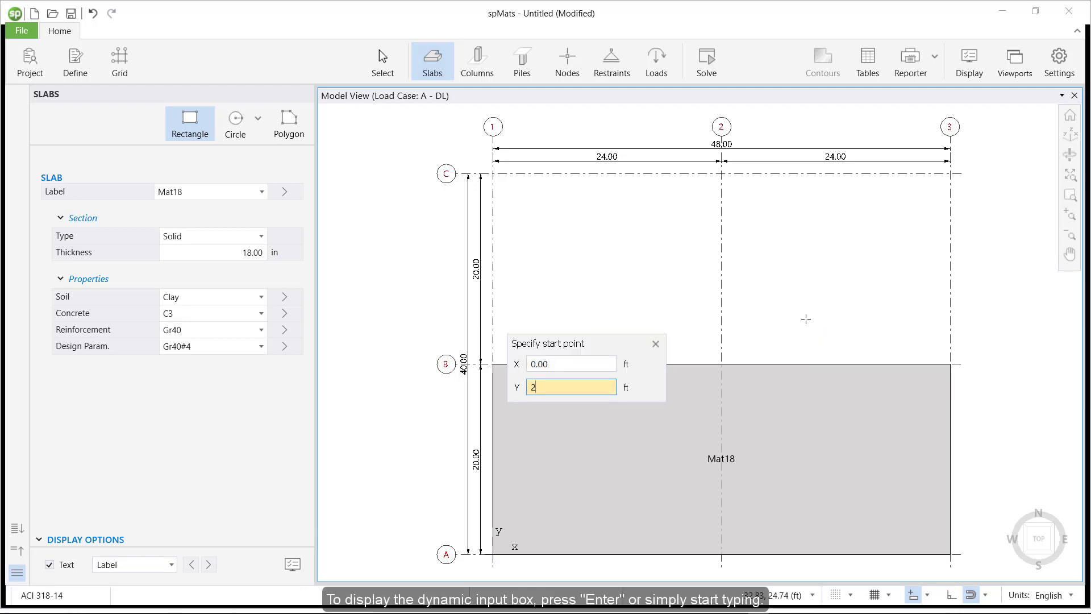
{"action": "key", "text": "Return"}
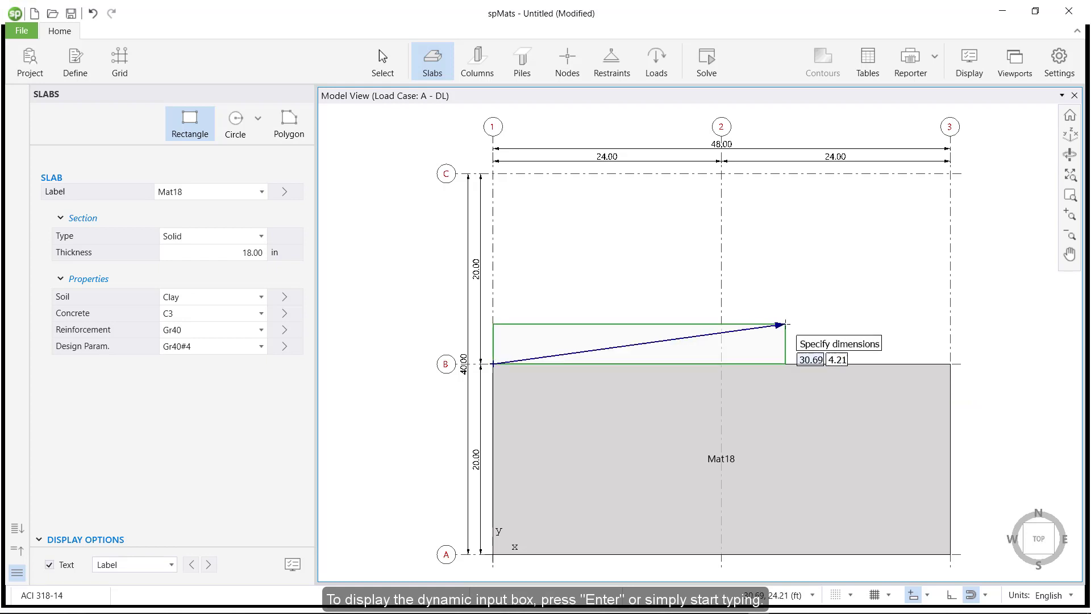
{"action": "type", "text": "2"}
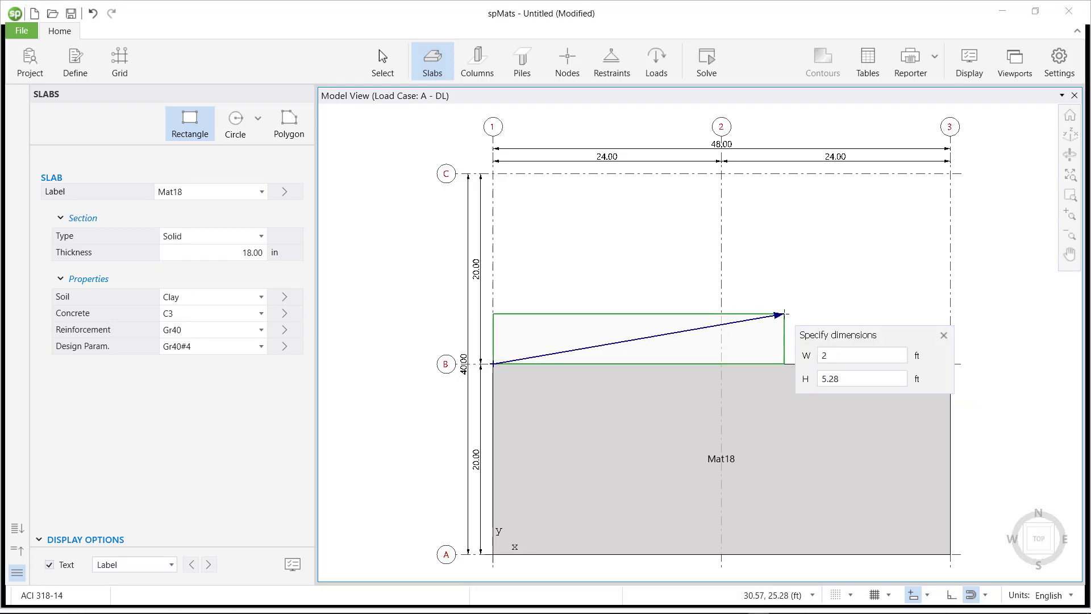
{"action": "type", "text": "4"}
{"action": "key", "text": "Tab"}
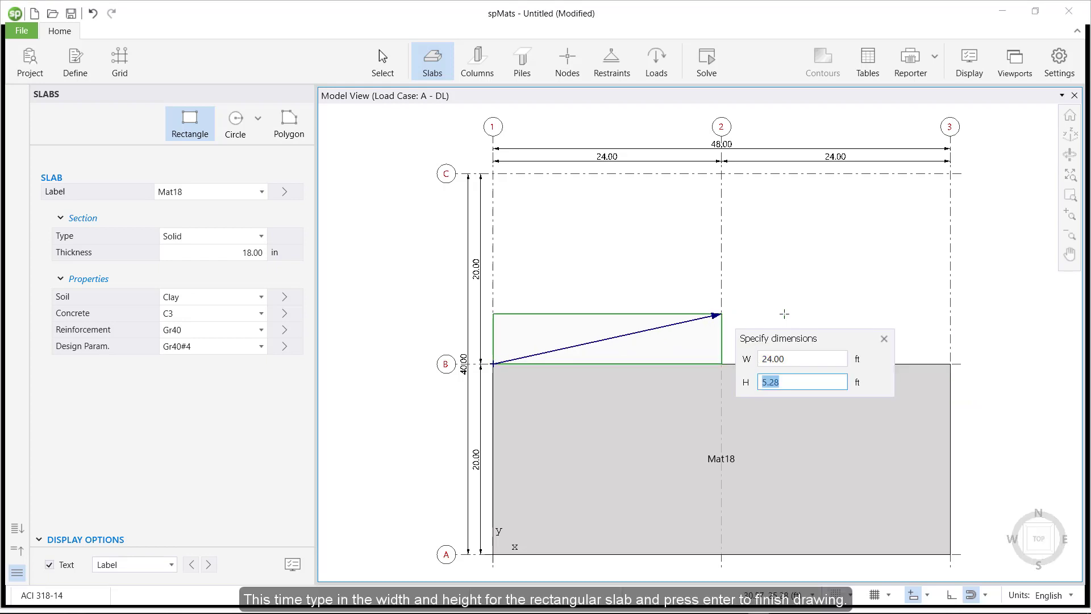
{"action": "type", "text": "20"}
{"action": "key", "text": "Return"}
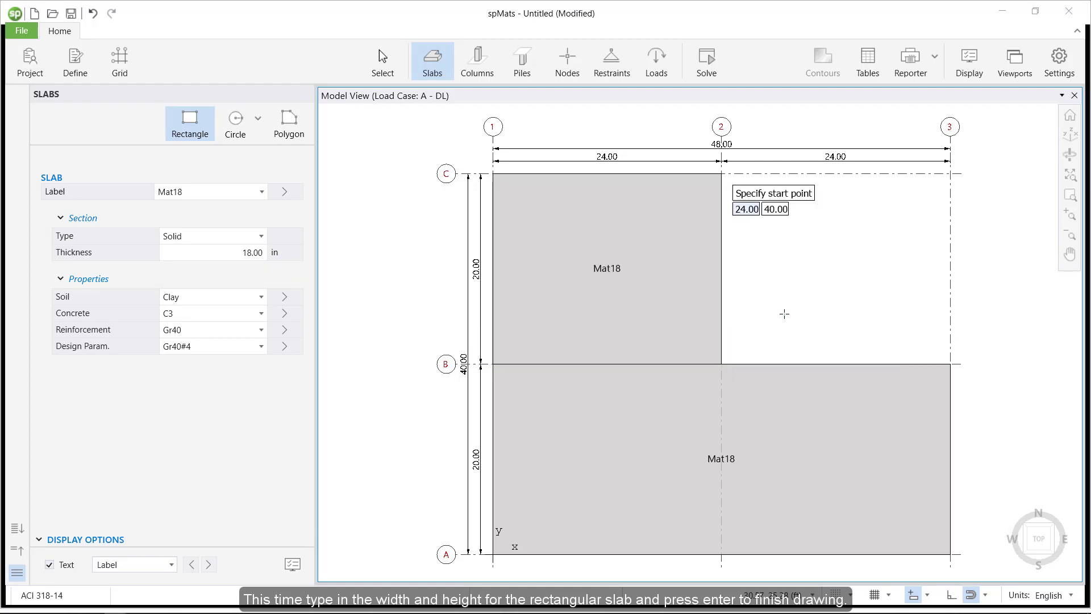
Select both Mat18 slabs and merge them into one 48 by 40 ft L-shaped slab
{"action": "right_click", "coordinate": [815, 281]}
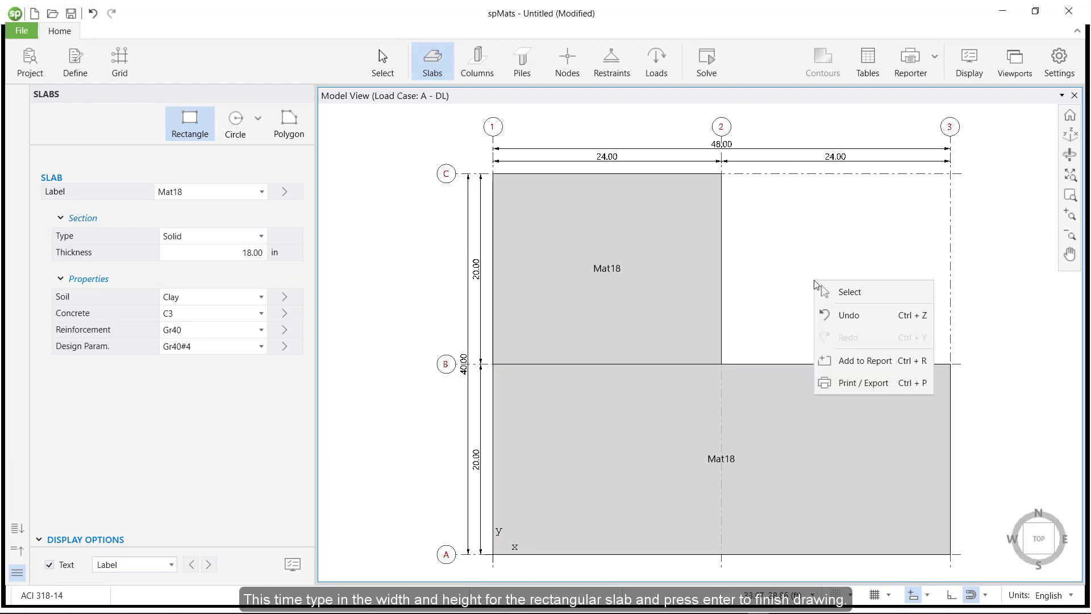
{"action": "left_click", "coordinate": [849, 292]}
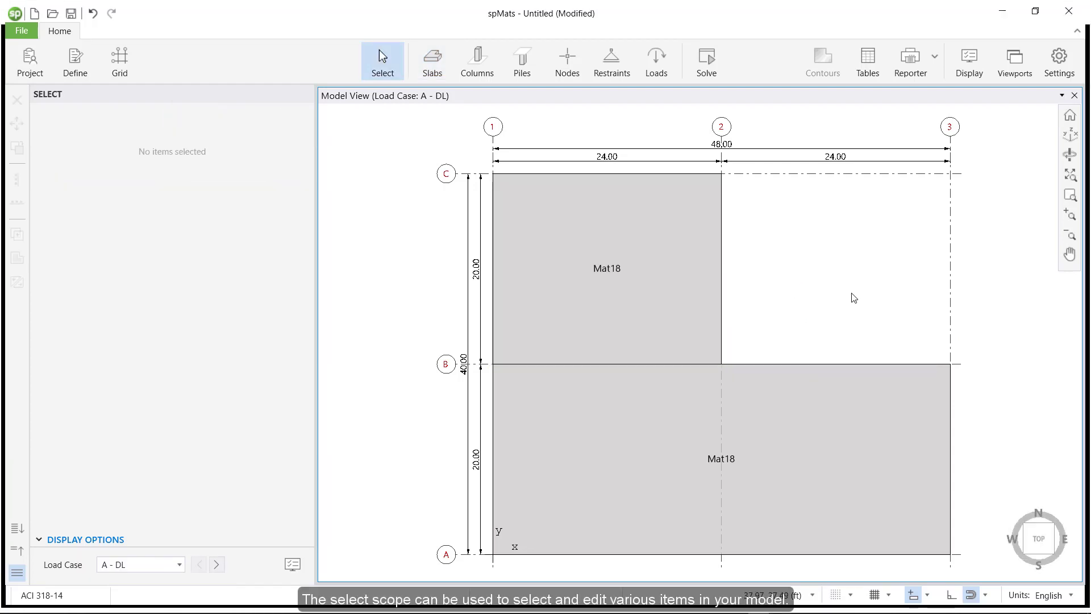
{"action": "left_click", "coordinate": [686, 265]}
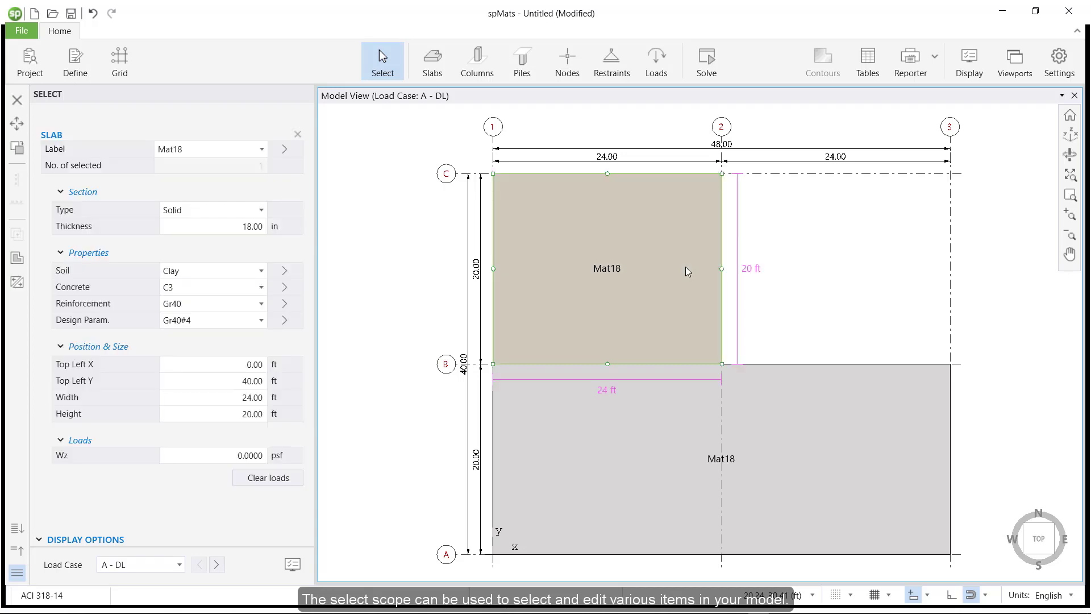
{"action": "left_click", "coordinate": [799, 408], "text": "ctrl"}
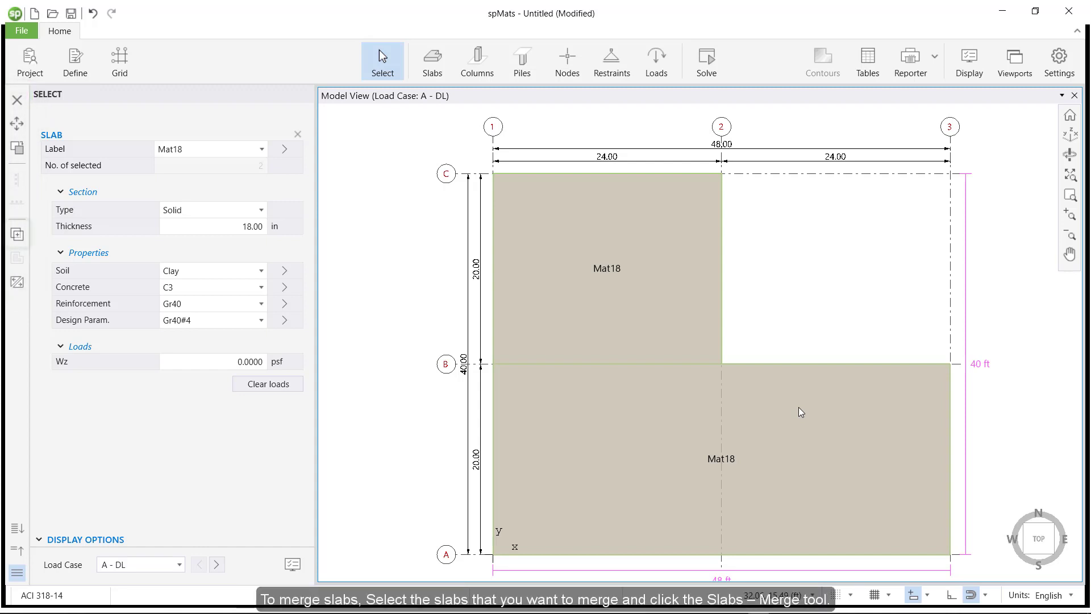
{"action": "left_click", "coordinate": [14, 234]}
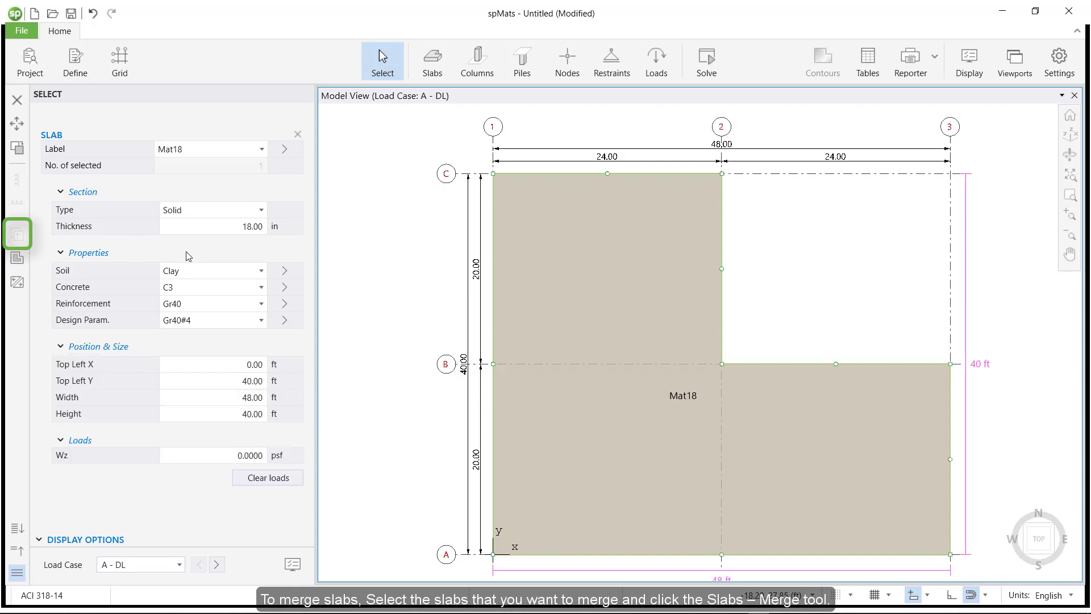
{"action": "left_click", "coordinate": [803, 288]}
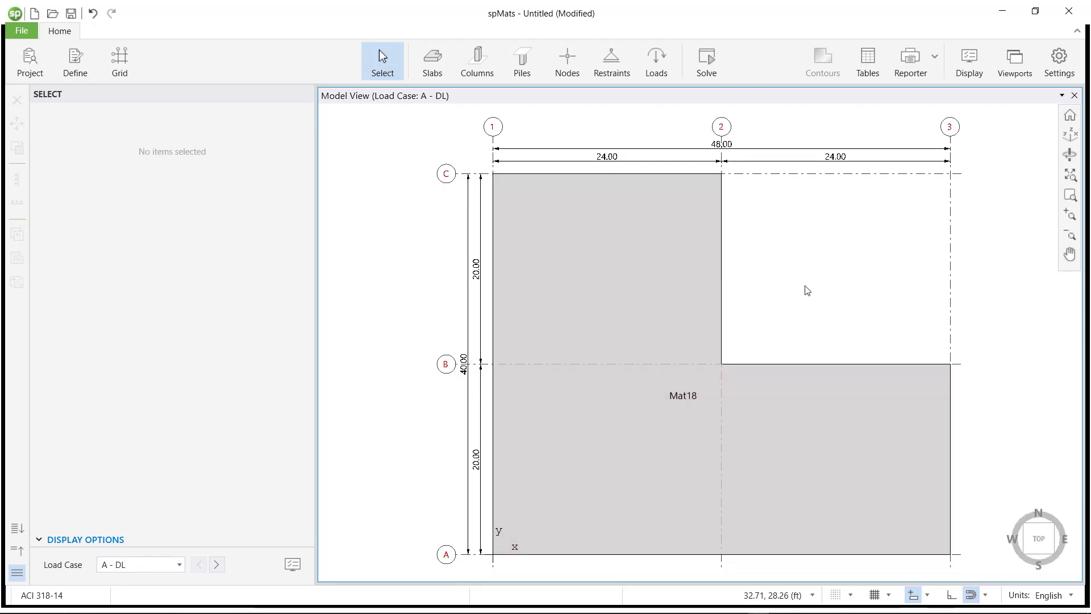
{"action": "scroll", "coordinate": [808, 290], "scroll_direction": "down", "scroll_amount": 1}
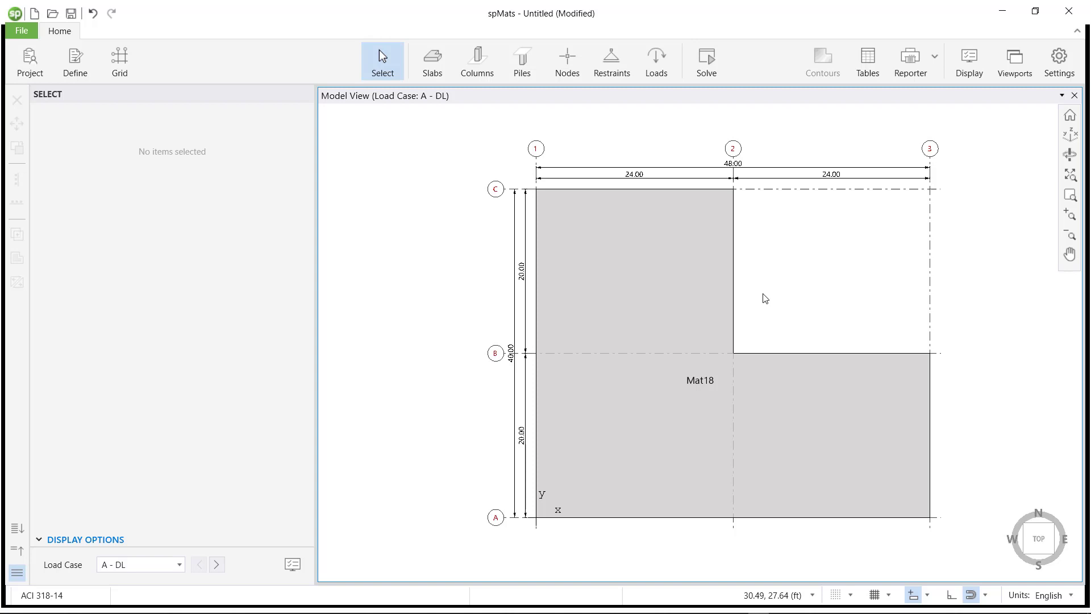
Offset the L-shaped Mat18 slab outward by 2 ft on every edge
{"action": "left_click", "coordinate": [709, 297]}
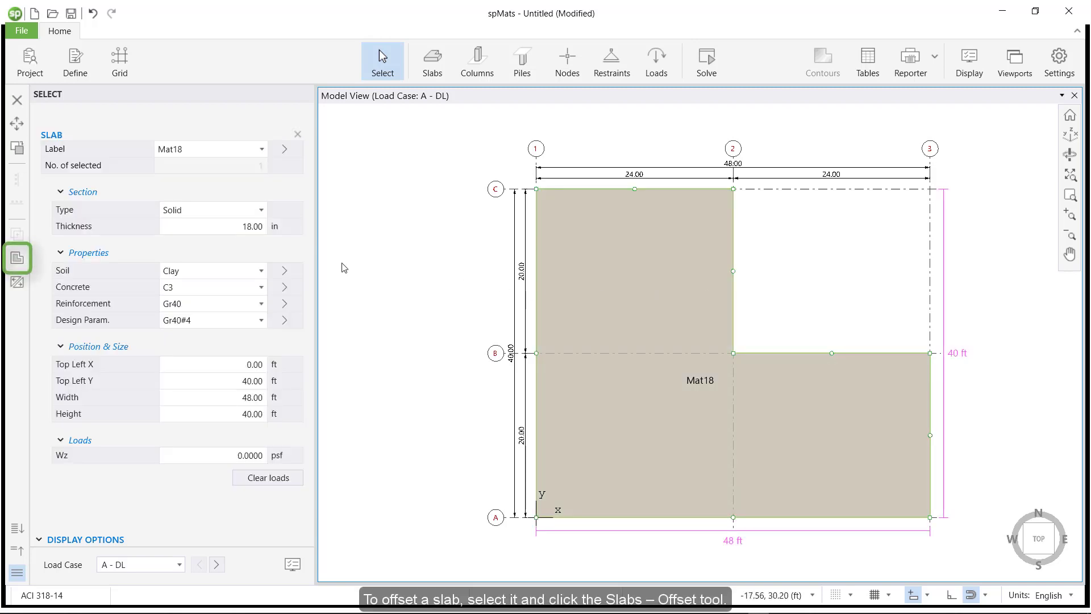
{"action": "left_click", "coordinate": [16, 258]}
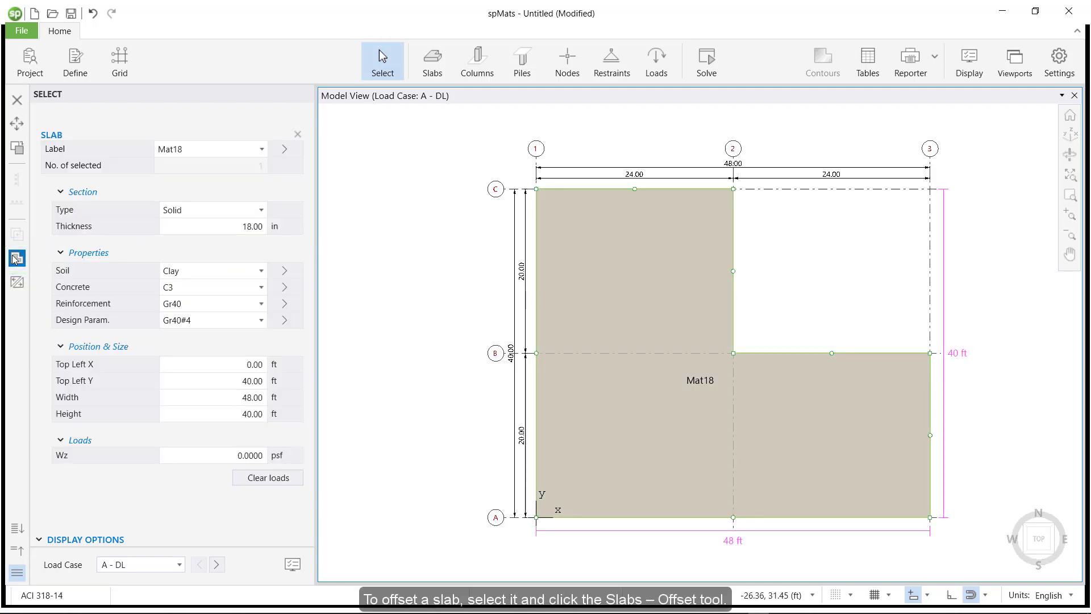
{"action": "type", "text": "2"}
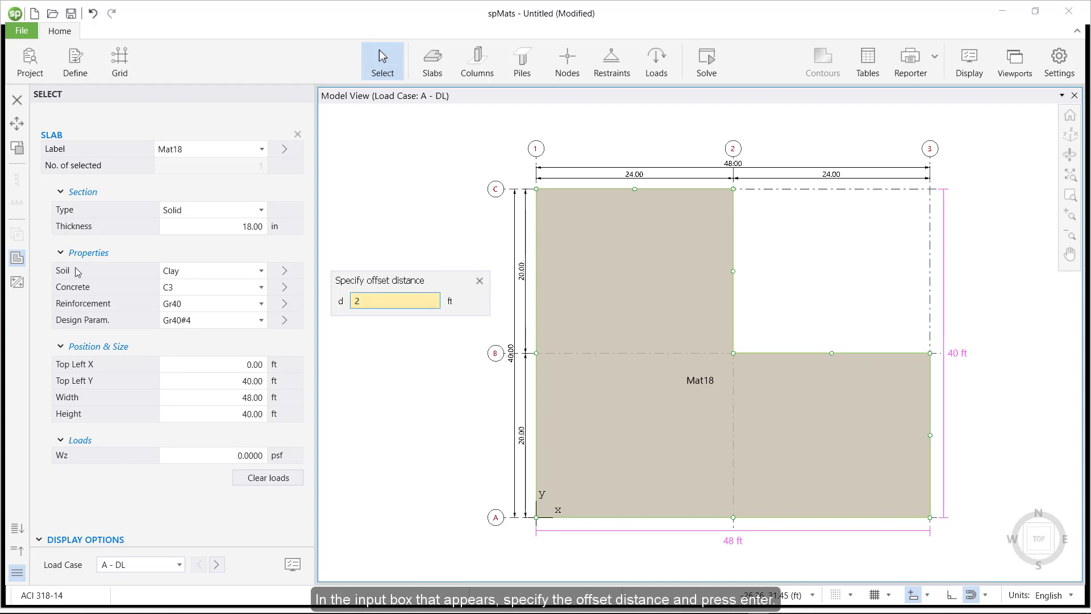
{"action": "key", "text": "Return"}
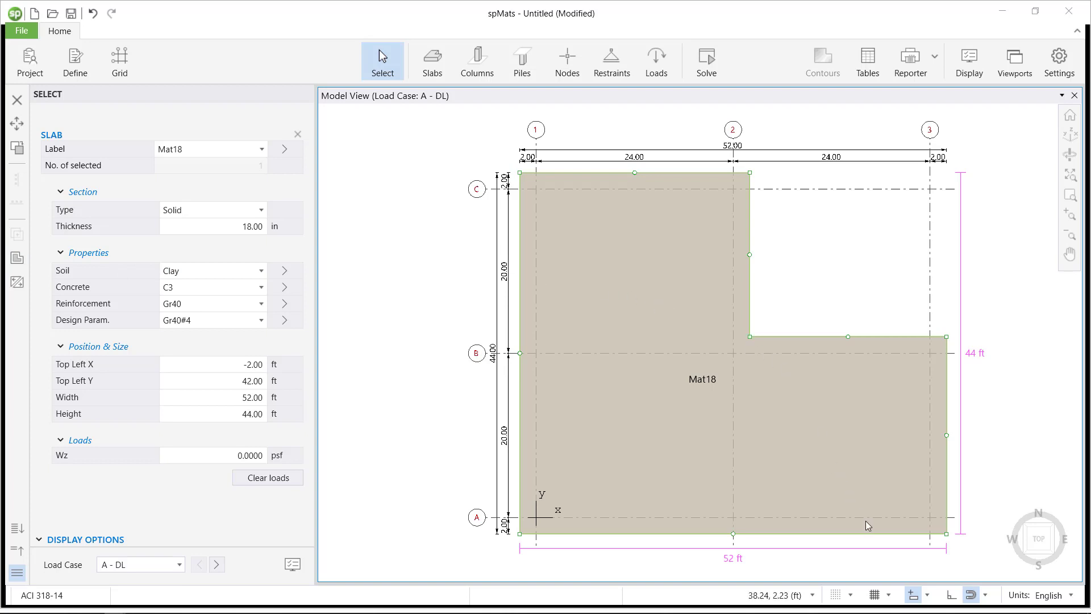
Enable snapping at 1.00 ft spacing and drag the slab's inner vertical edge to the right
{"action": "left_click", "coordinate": [838, 598]}
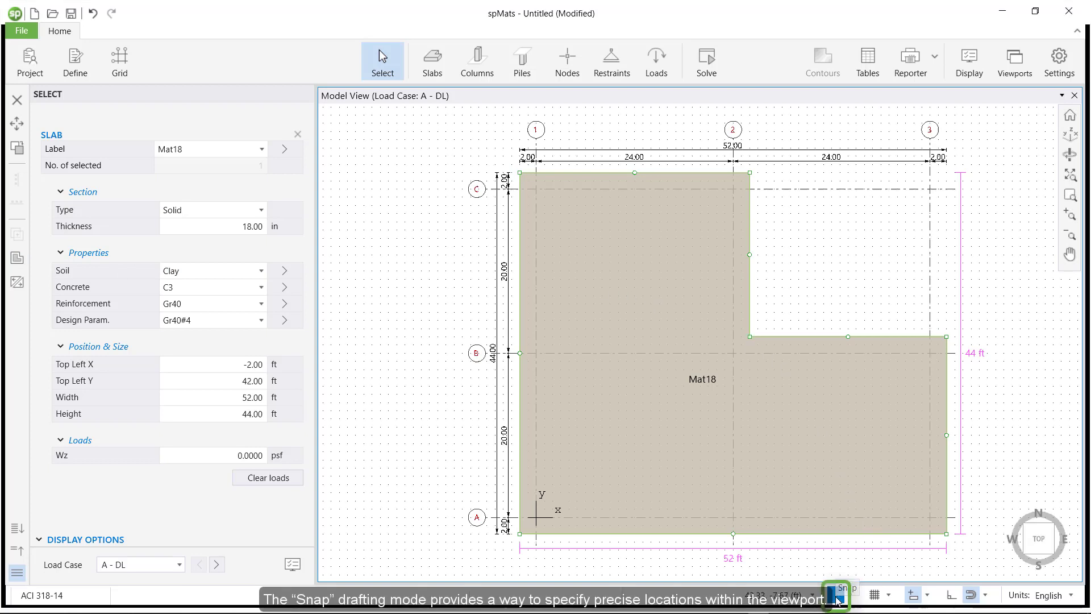
{"action": "left_click", "coordinate": [851, 604]}
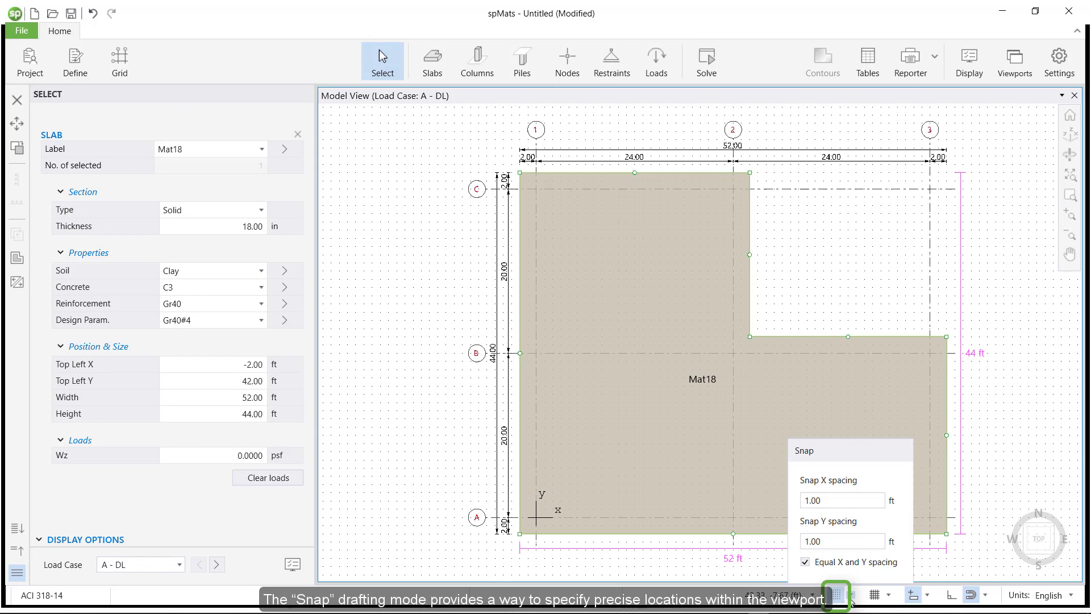
{"action": "left_click", "coordinate": [846, 418]}
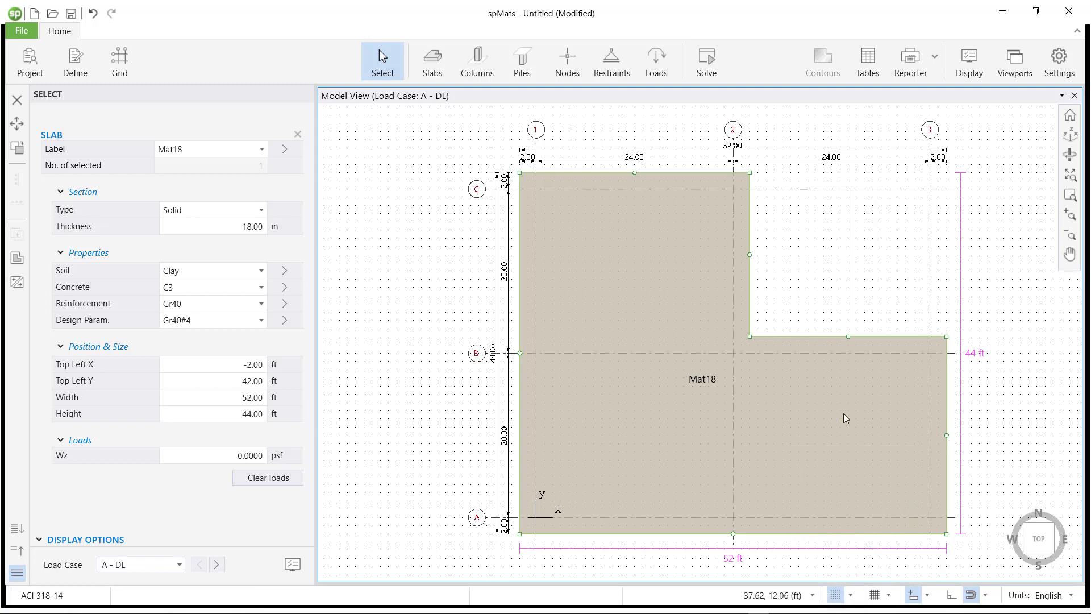
{"action": "left_click_drag", "start_coordinate": [751, 255], "coordinate": [766, 255]}
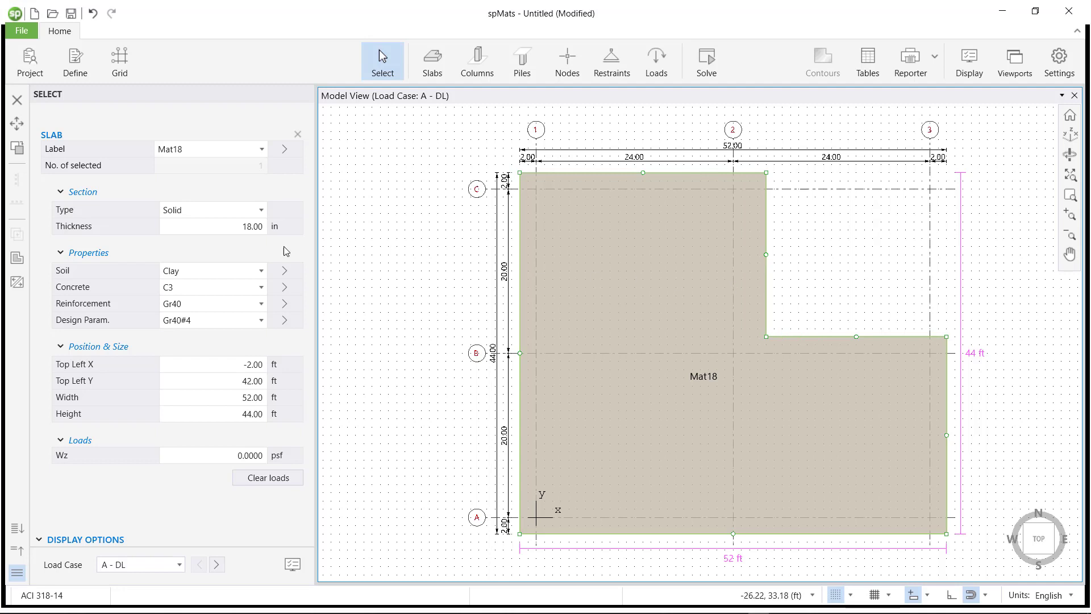
Split the L-shaped slab with vertical cuts at x = 28 ft and 20 ft into three pieces
{"action": "left_click", "coordinate": [15, 287]}
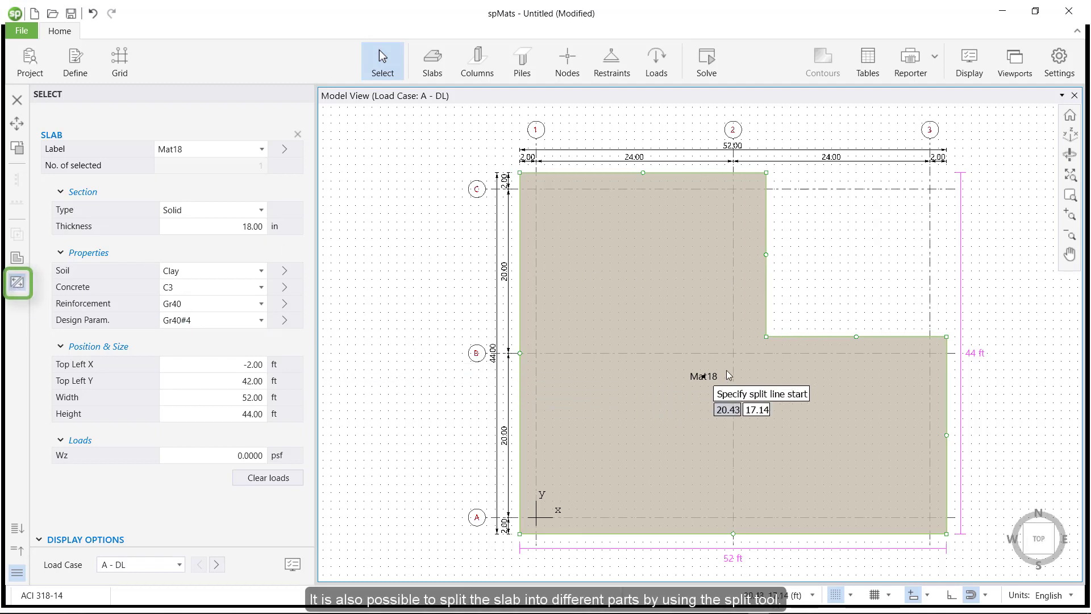
{"action": "left_click", "coordinate": [767, 338]}
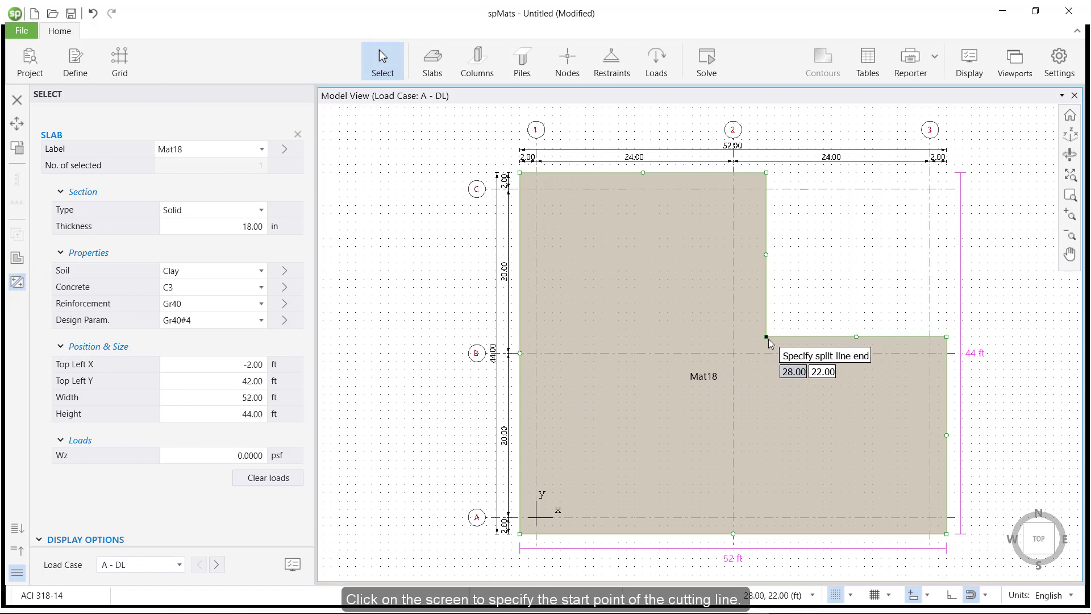
{"action": "left_click", "coordinate": [766, 533]}
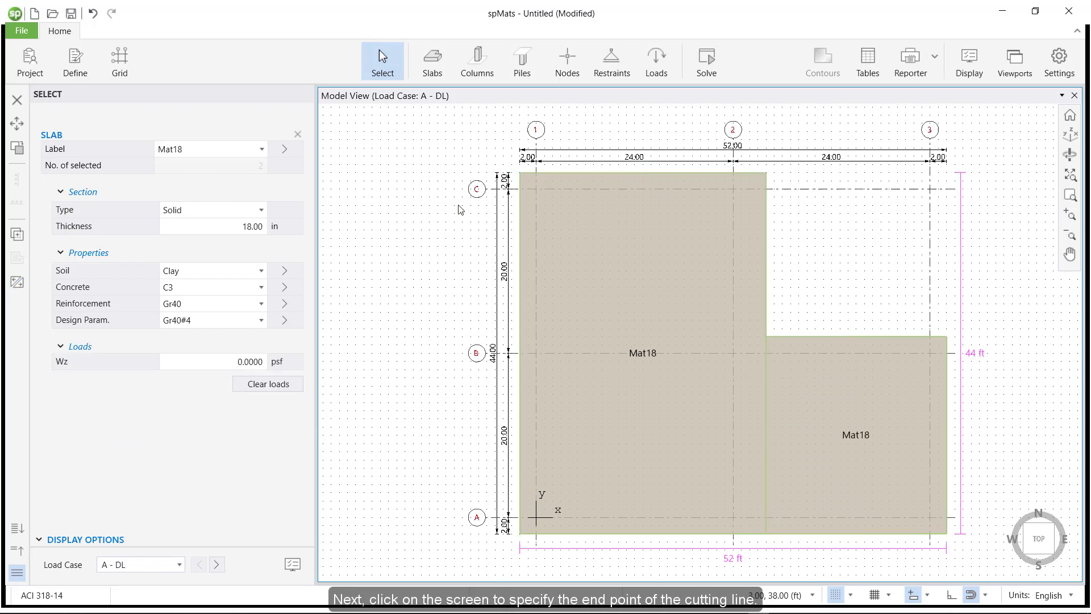
{"action": "left_click", "coordinate": [17, 281]}
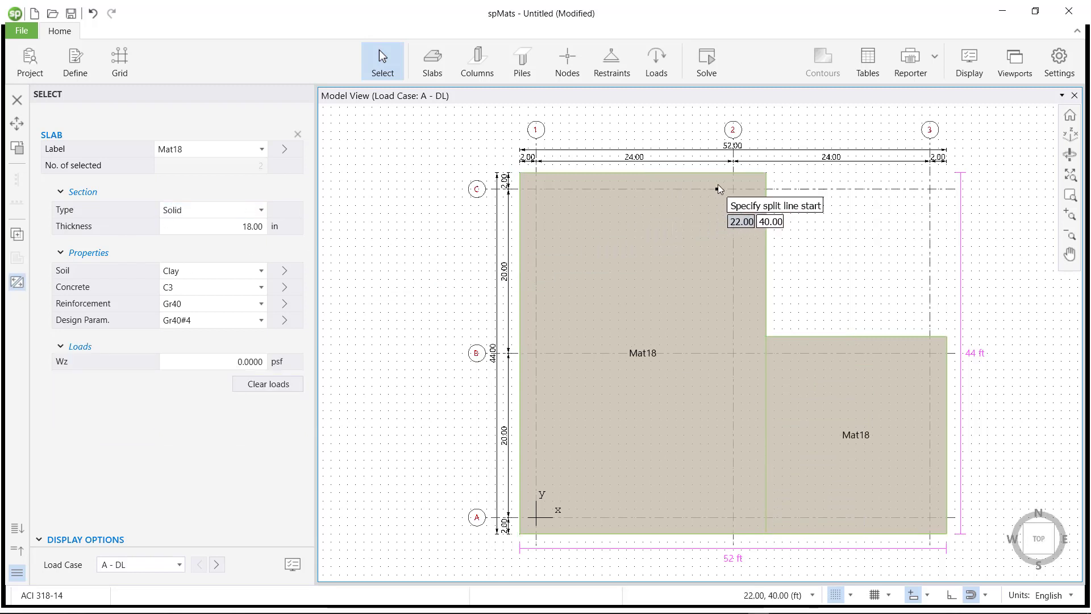
{"action": "left_click", "coordinate": [701, 173]}
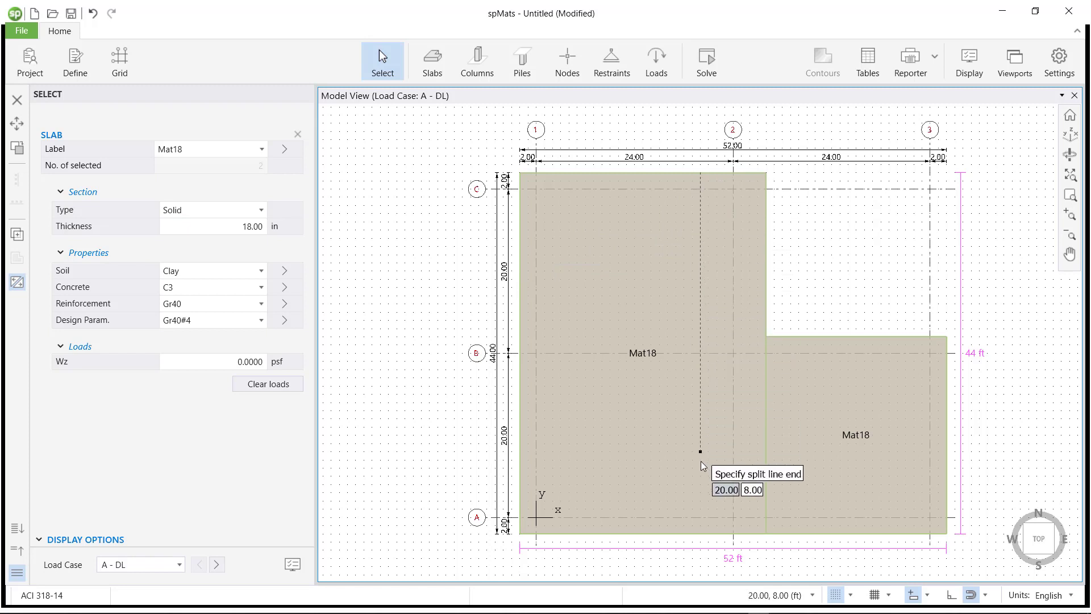
{"action": "left_click", "coordinate": [700, 533]}
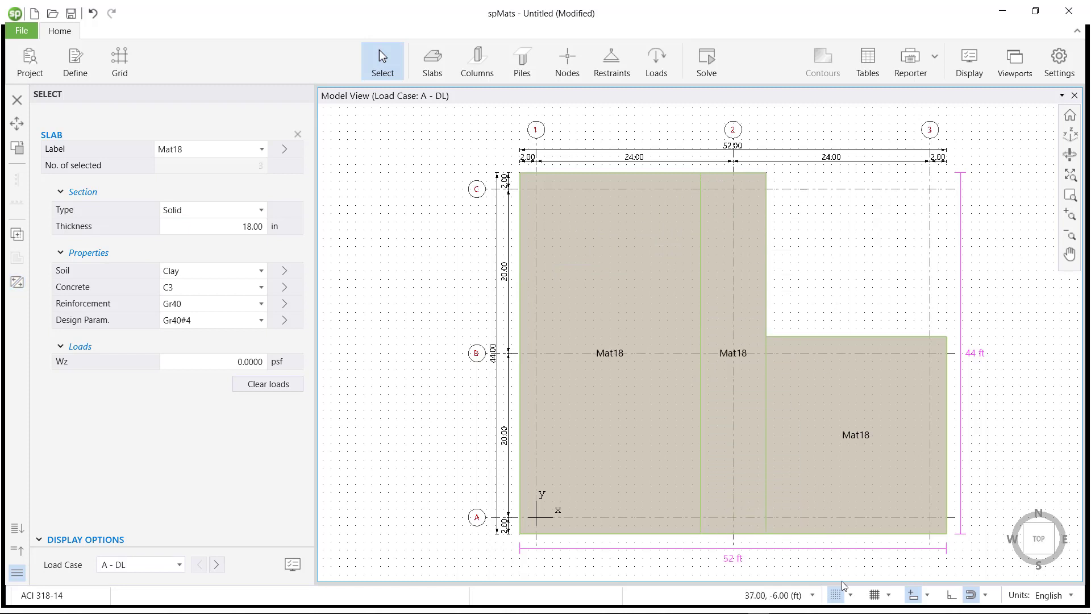
{"action": "left_click", "coordinate": [859, 307]}
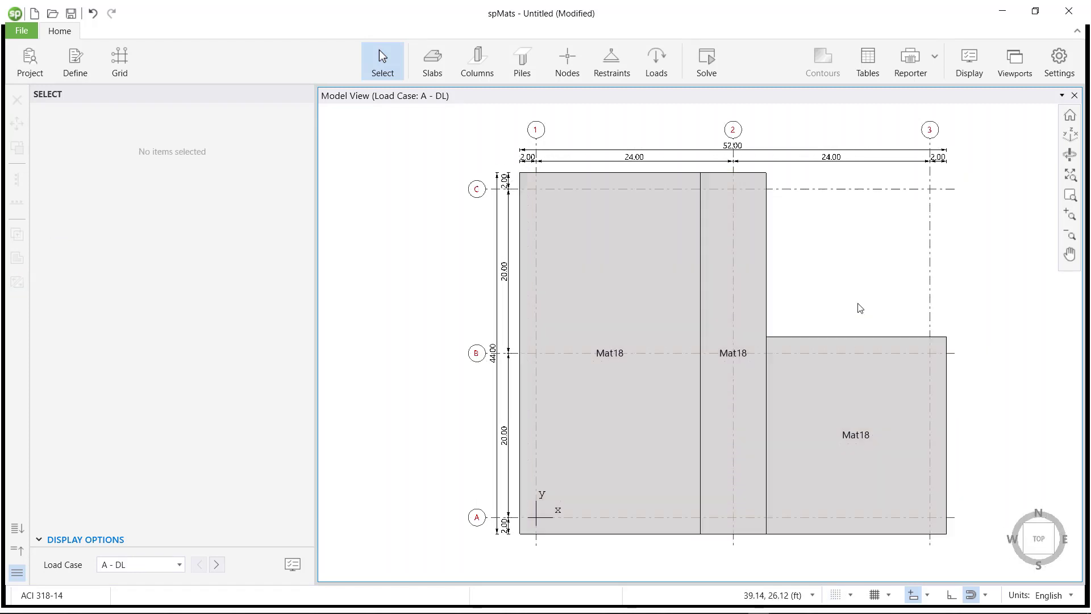
Set the lower-right slab's soil to Sand, making it Slab1
{"action": "left_click", "coordinate": [879, 392]}
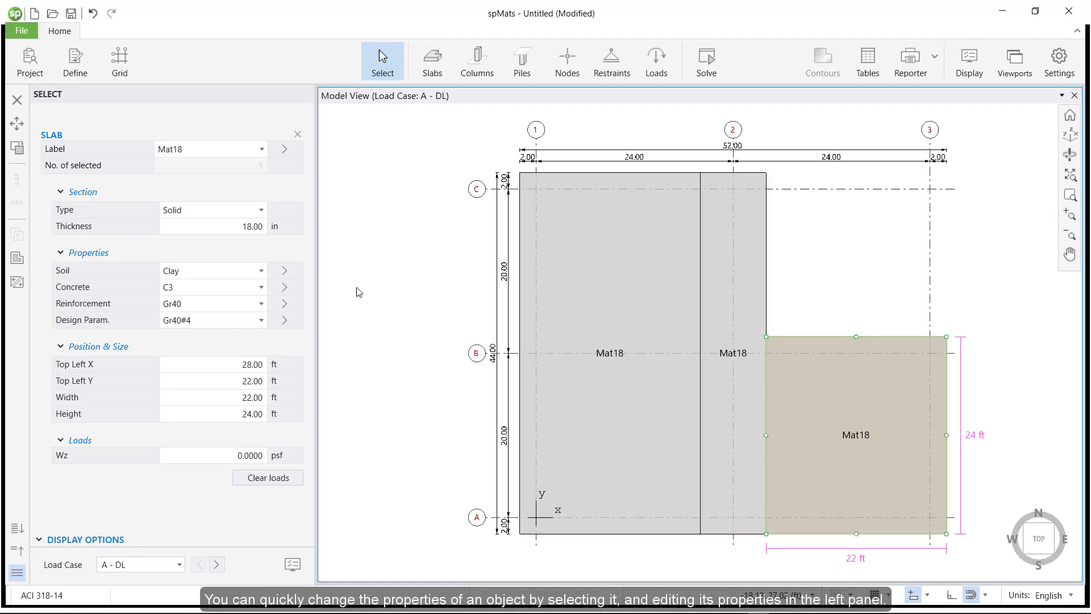
{"action": "left_click", "coordinate": [260, 272]}
{"action": "left_click", "coordinate": [260, 272]}
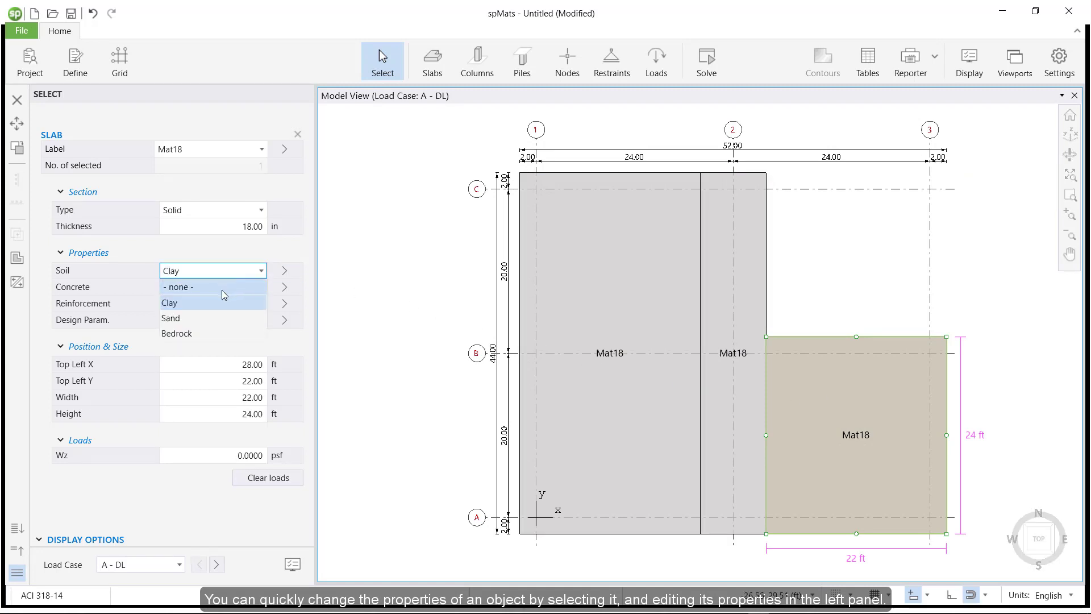
{"action": "left_click", "coordinate": [171, 318]}
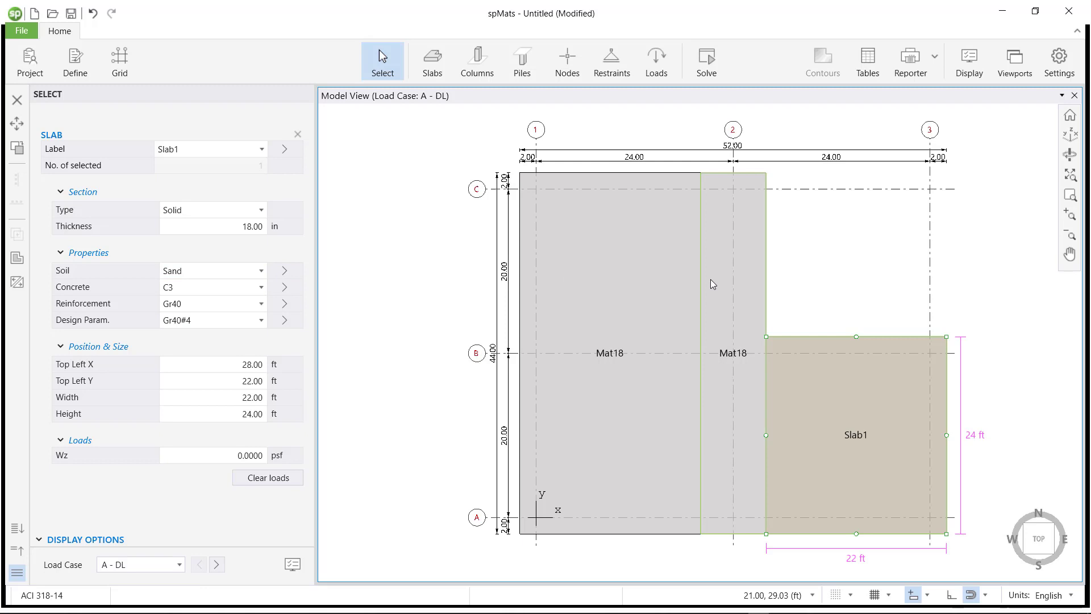
Make the middle slab strip 24 in thick so it becomes Mat24
{"action": "left_click", "coordinate": [742, 269]}
{"action": "left_click", "coordinate": [243, 230]}
{"action": "type", "text": "2"}
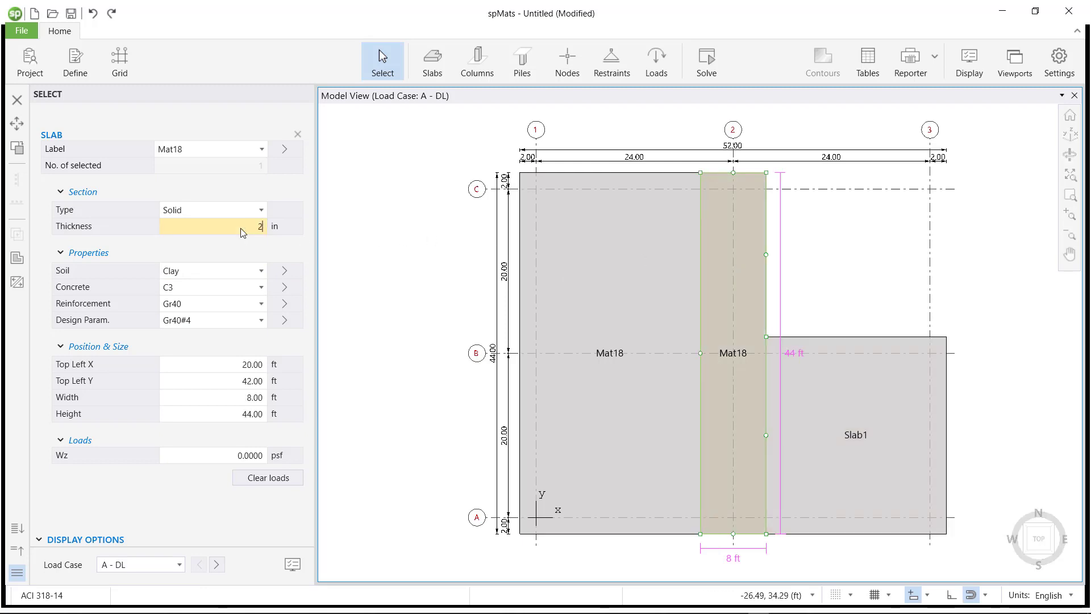
{"action": "type", "text": "4"}
{"action": "key", "text": "Return"}
{"action": "left_click", "coordinate": [466, 248]}
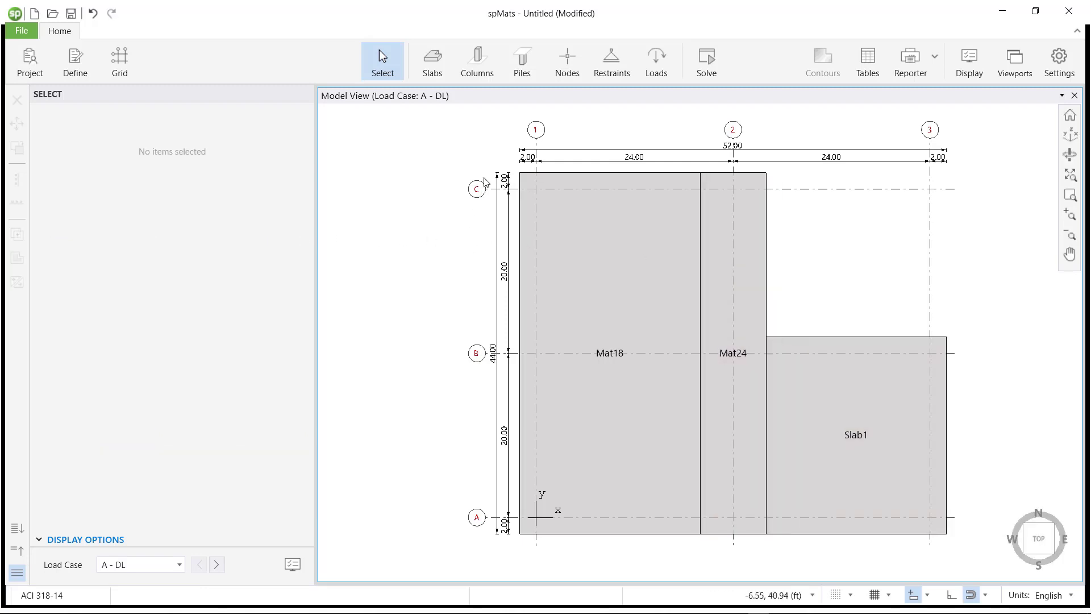
Place C20X20 columns at all grid line 1 points and at 2-C, 2-A, 3-B and 3-A
{"action": "left_click", "coordinate": [477, 59]}
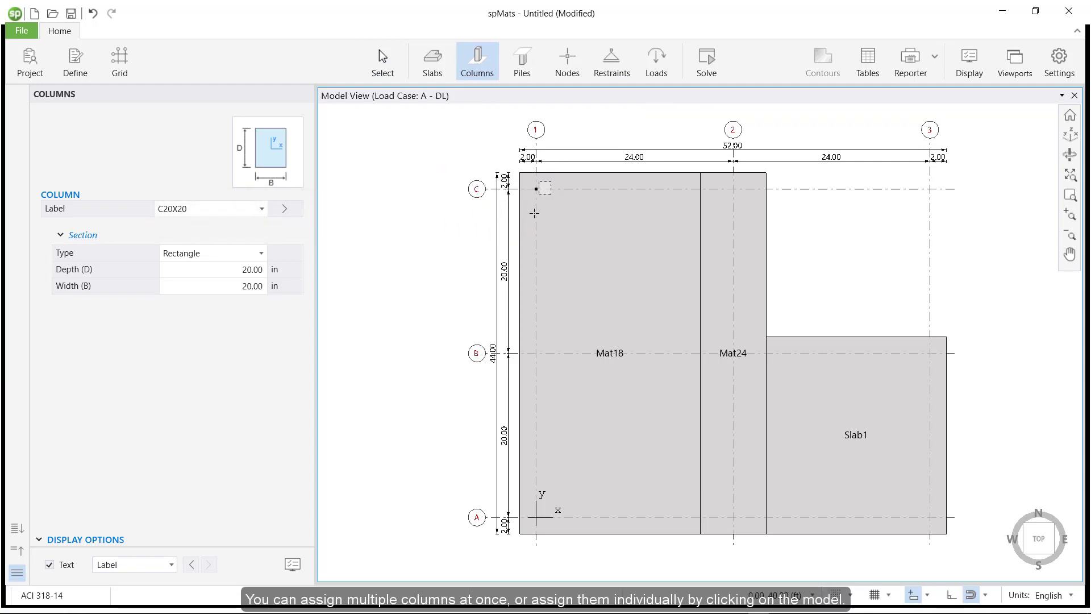
{"action": "left_click_drag", "start_coordinate": [551, 182], "coordinate": [536, 533]}
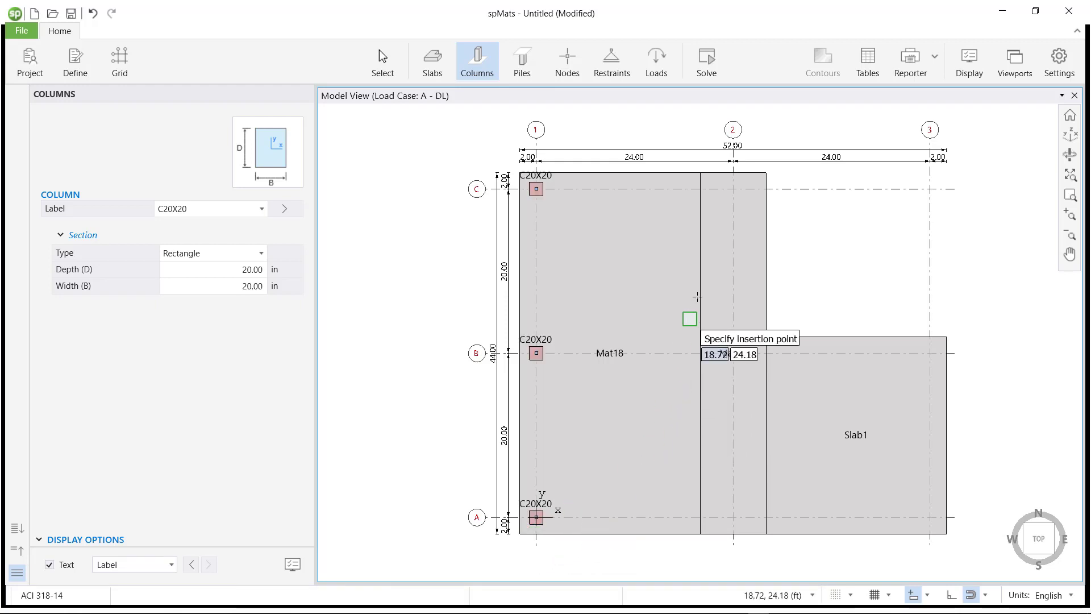
{"action": "left_click", "coordinate": [733, 189]}
{"action": "left_click", "coordinate": [733, 517]}
{"action": "left_click", "coordinate": [929, 353]}
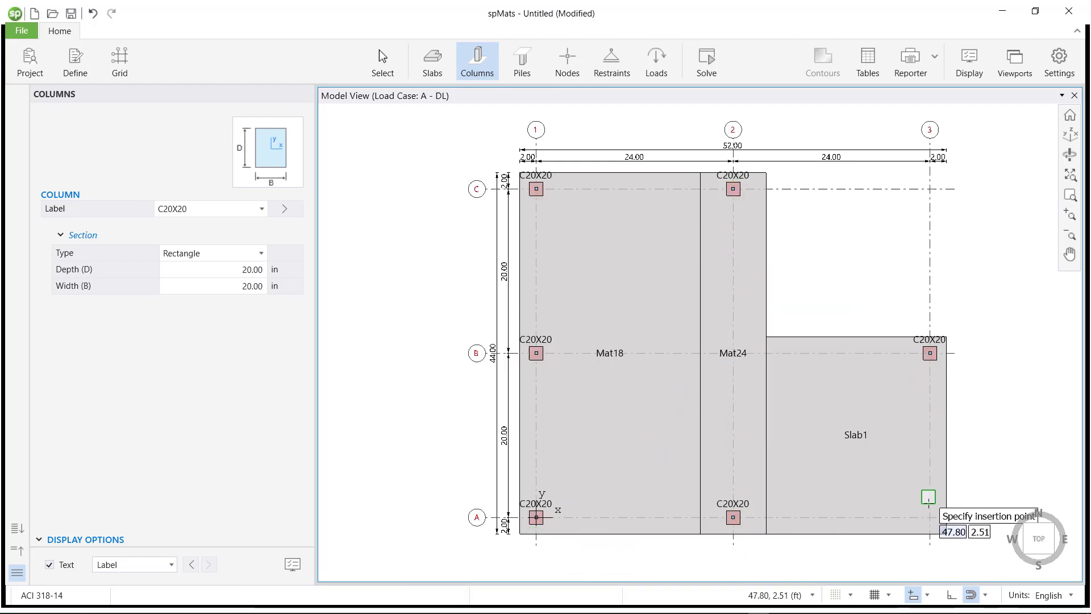
{"action": "left_click", "coordinate": [929, 517]}
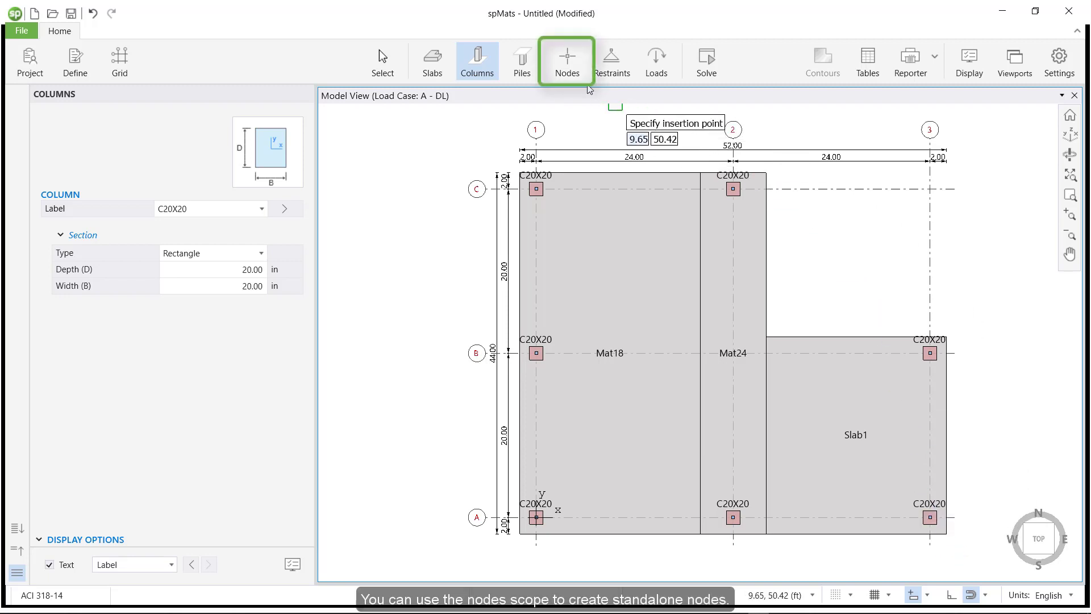
Place a linear row of 6 nodes along grid line 2, starting at 2-B and running upward
{"action": "left_click", "coordinate": [567, 58]}
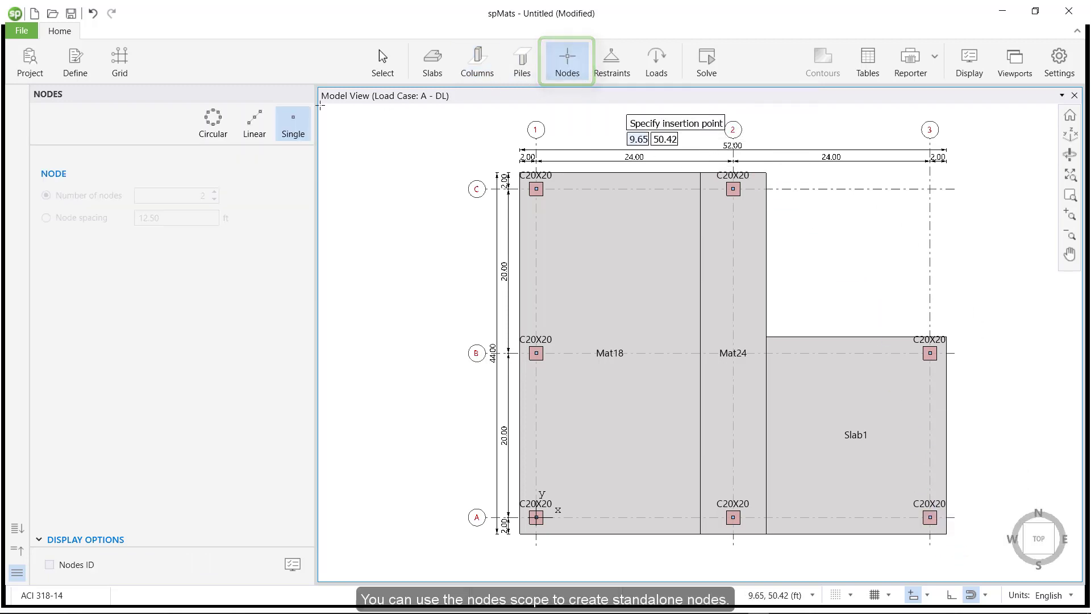
{"action": "left_click", "coordinate": [254, 120]}
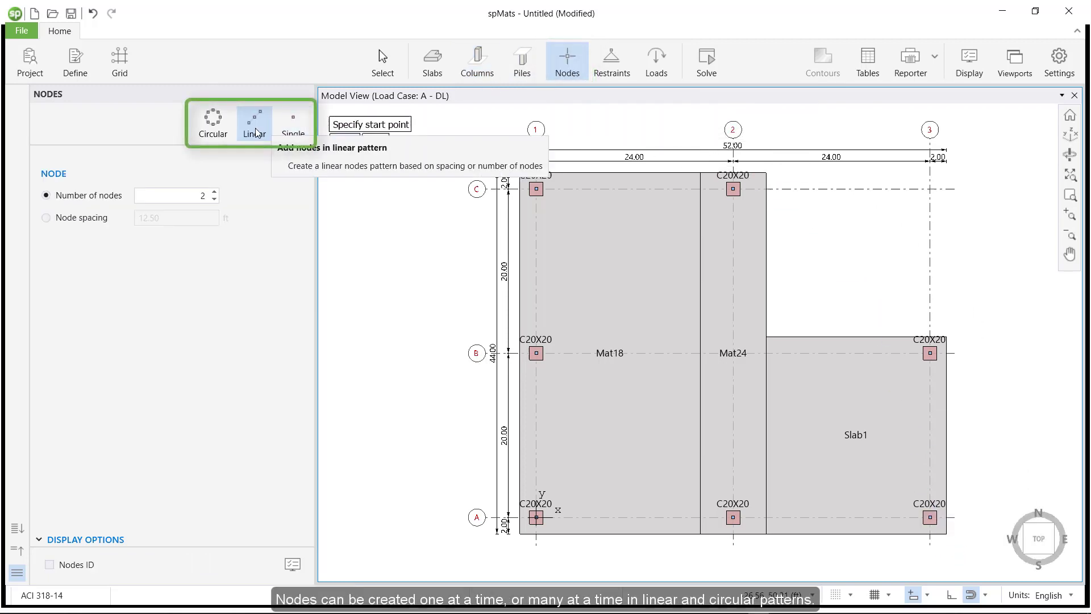
{"action": "left_click", "coordinate": [215, 193]}
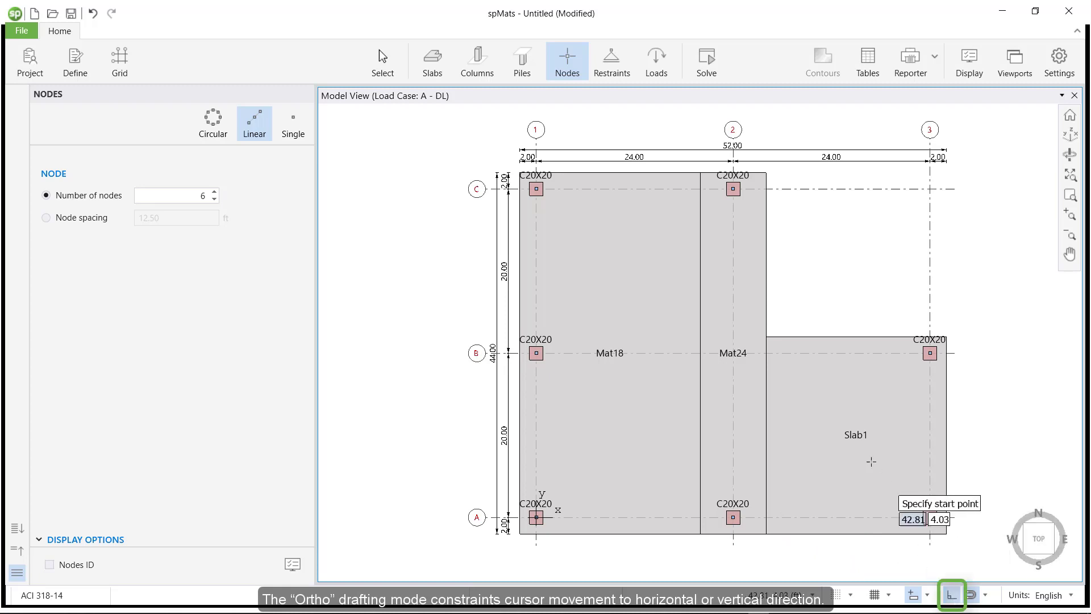
{"action": "left_click", "coordinate": [734, 353]}
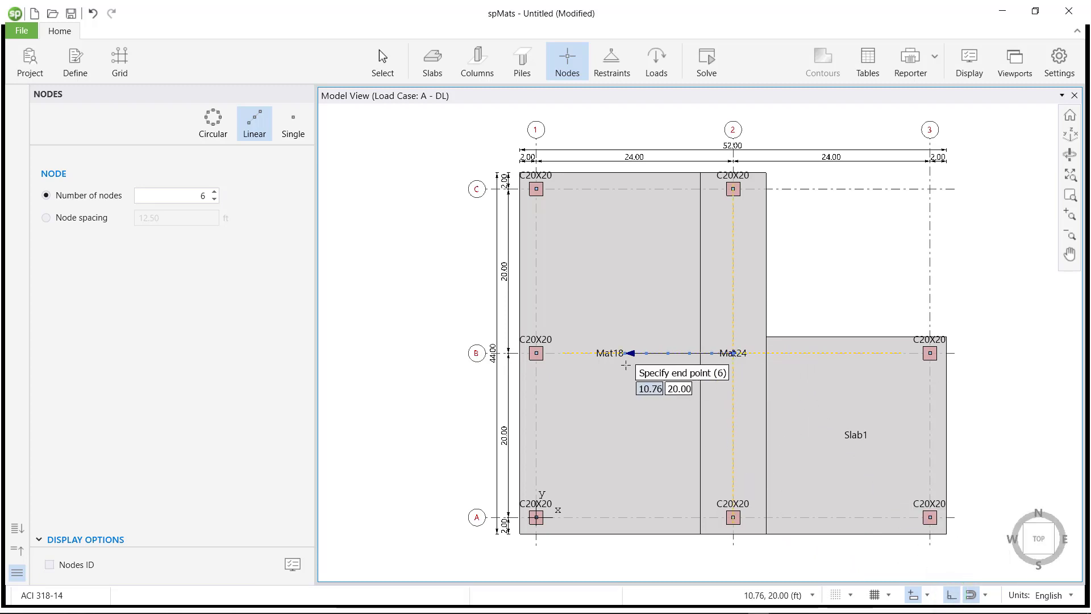
{"action": "left_click", "coordinate": [734, 246]}
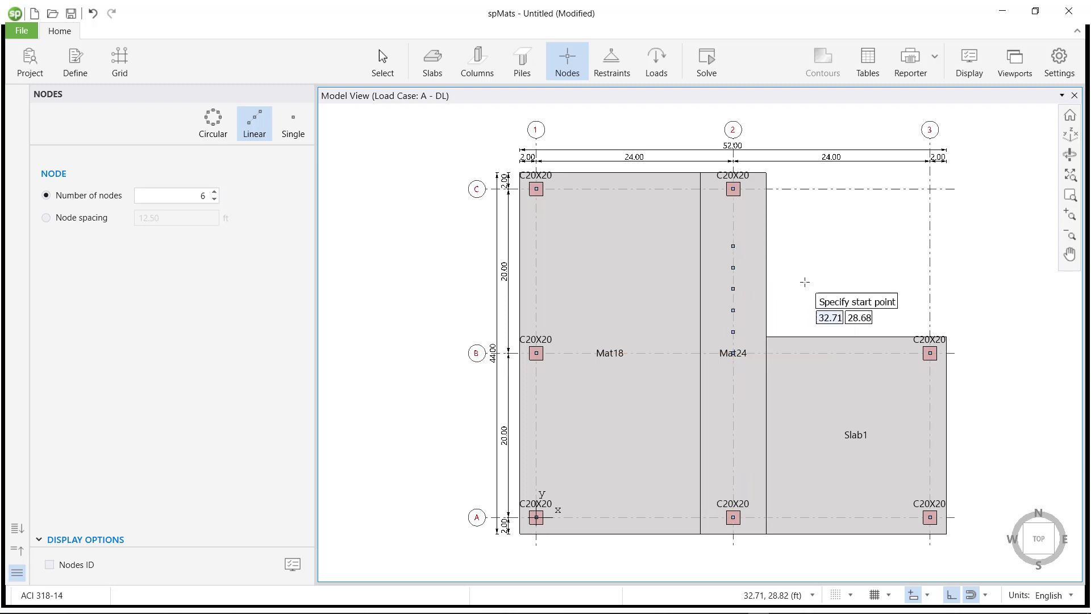
{"action": "right_click", "coordinate": [793, 212]}
Assign the SlvRx slaved rotation-X restraint to the six nodes on line 2
{"action": "left_click", "coordinate": [800, 218]}
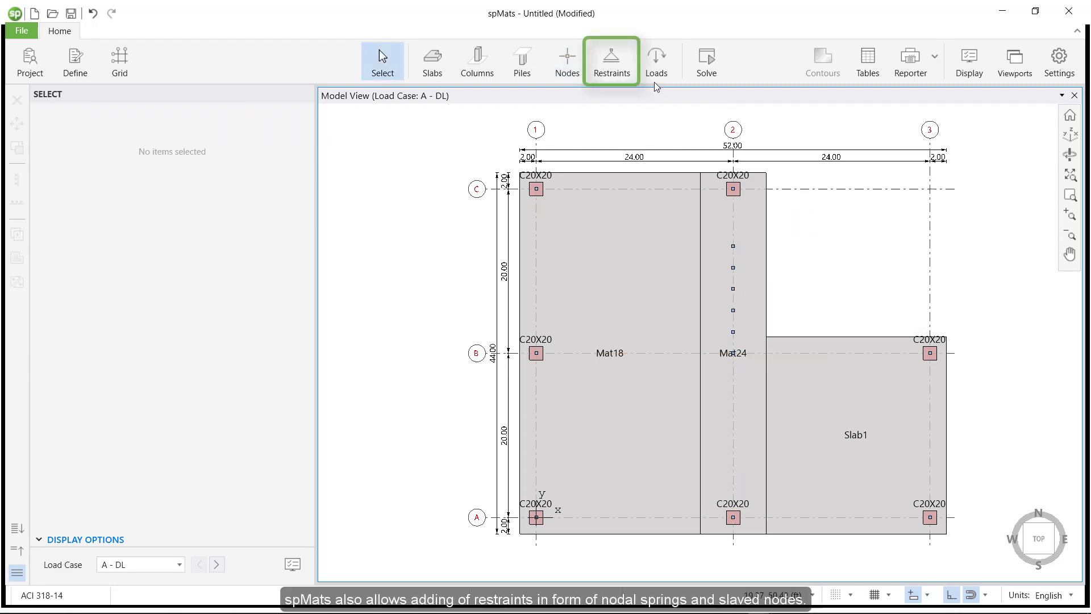
{"action": "left_click", "coordinate": [619, 60]}
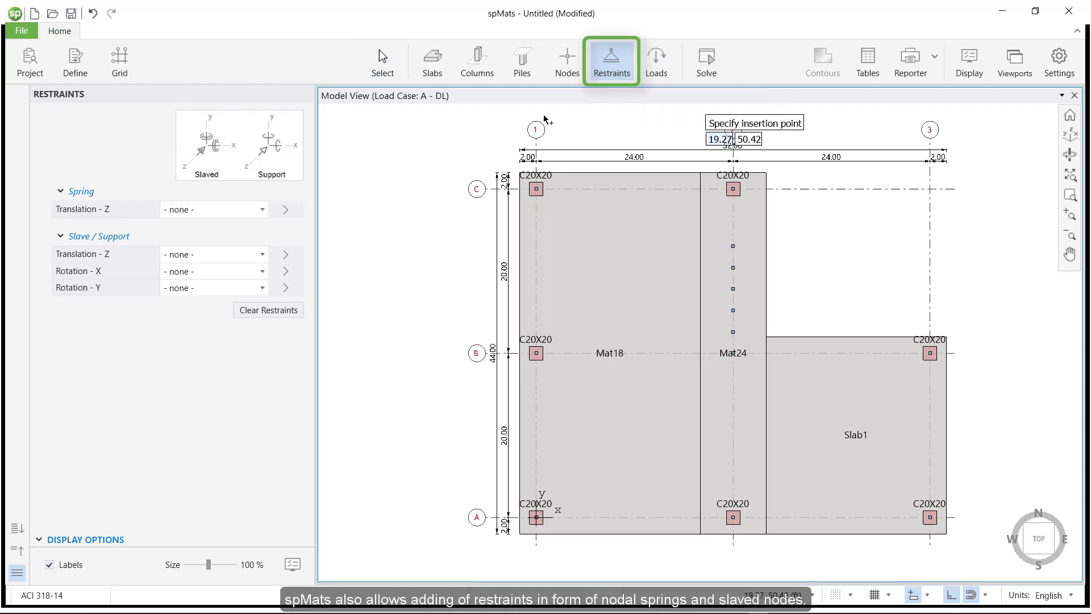
{"action": "left_click", "coordinate": [262, 272]}
{"action": "left_click", "coordinate": [172, 319]}
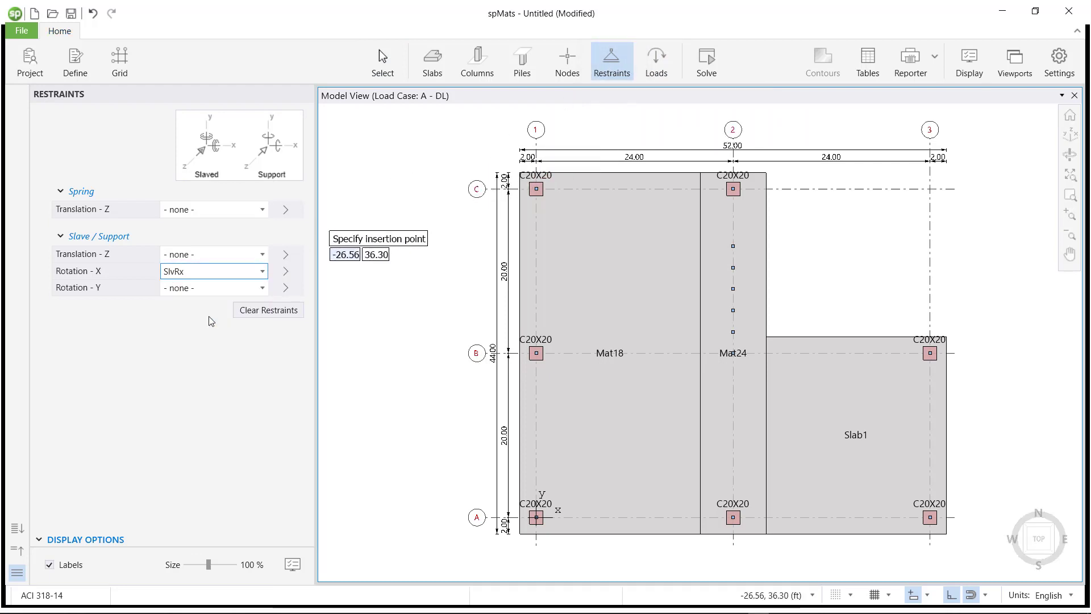
{"action": "left_click_drag", "start_coordinate": [743, 231], "coordinate": [716, 358]}
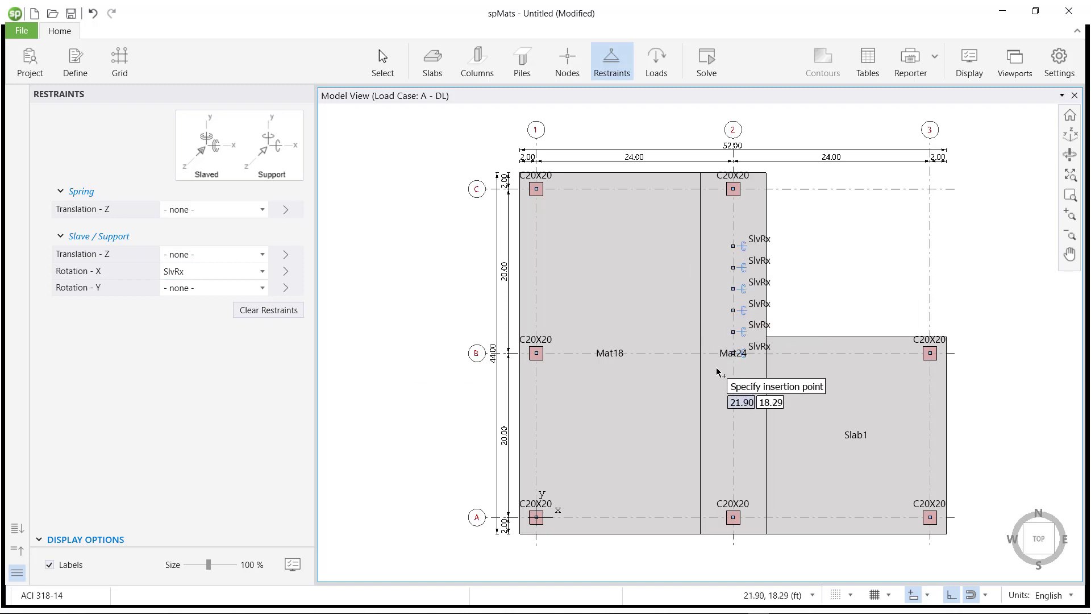
Apply a Pz -50 kip point load to all columns and nodes
{"action": "left_click", "coordinate": [658, 65]}
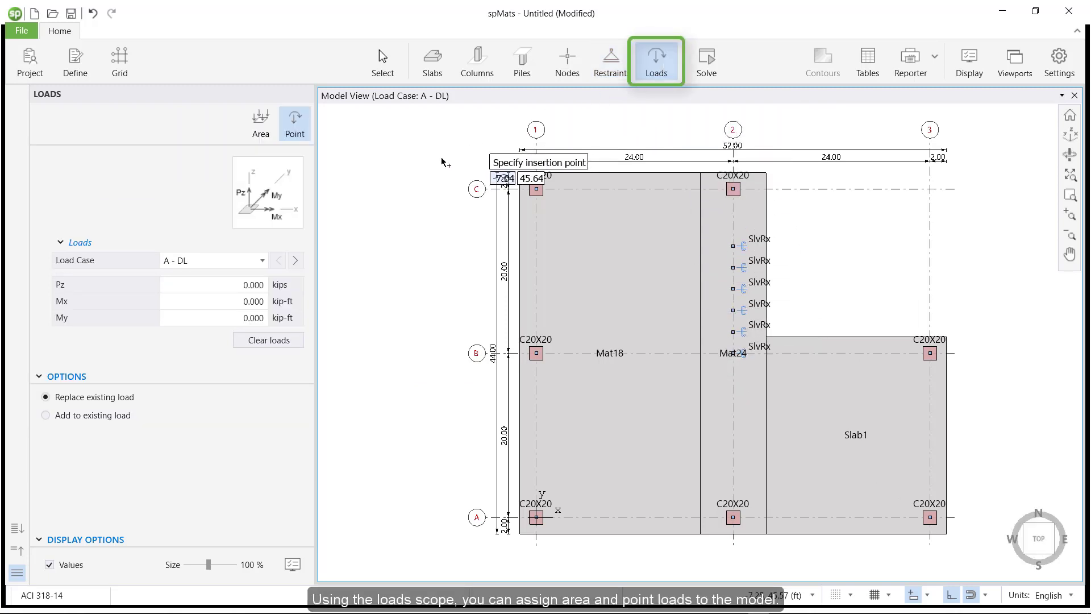
{"action": "left_click", "coordinate": [238, 289]}
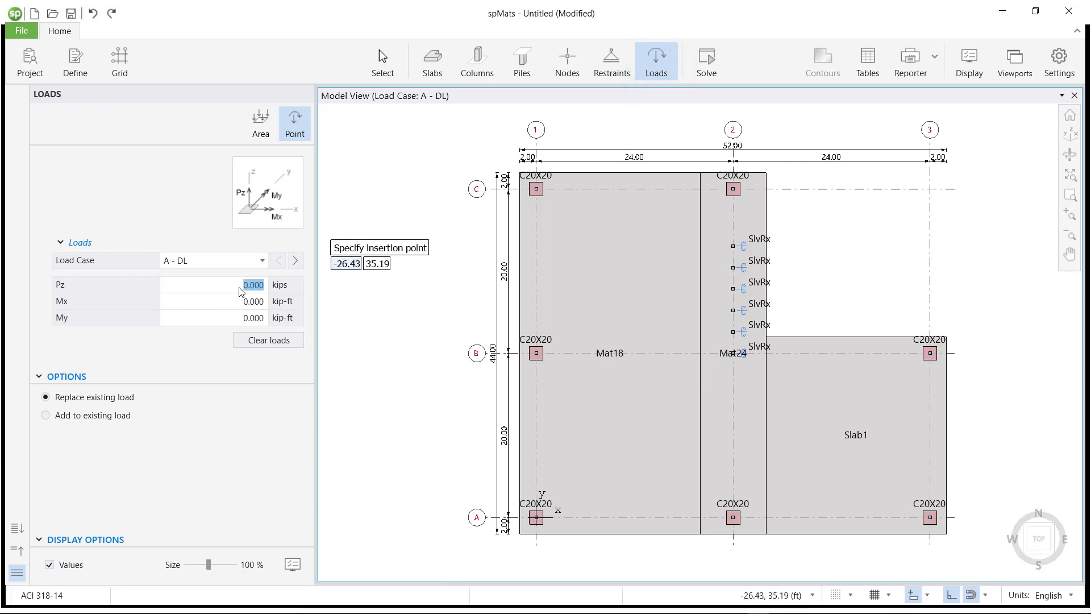
{"action": "type", "text": "-50"}
{"action": "key", "text": "Return"}
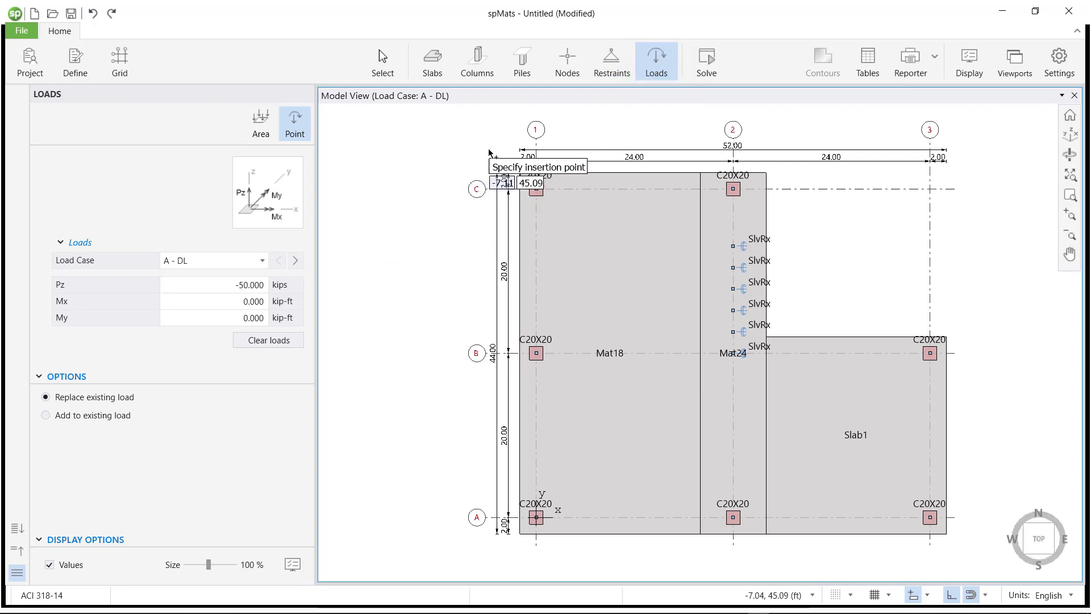
{"action": "left_click_drag", "start_coordinate": [488, 148], "coordinate": [956, 553]}
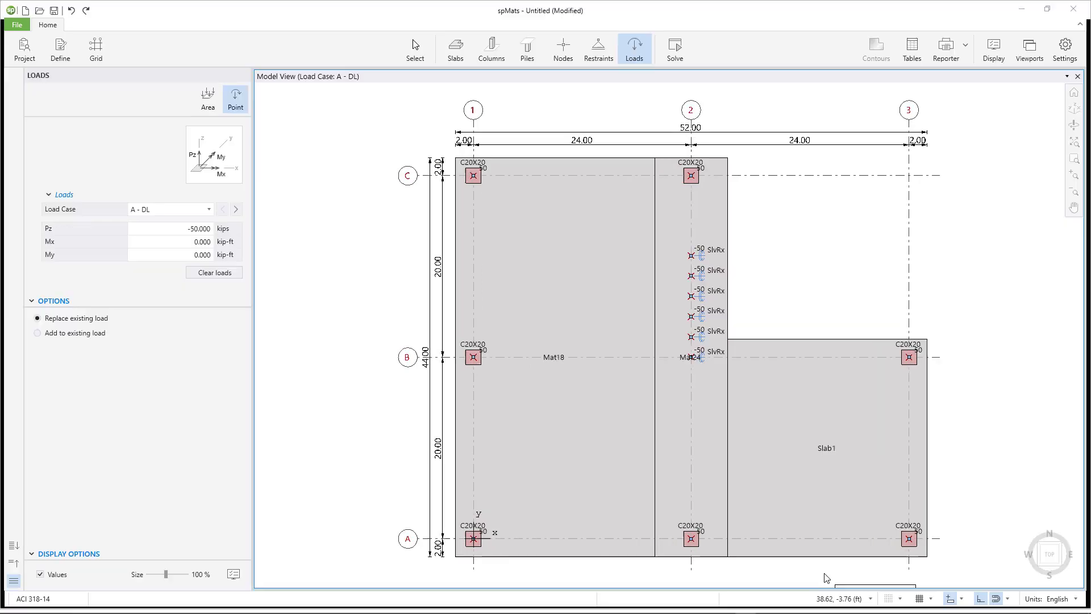
Add a further Pz -10 kips onto the existing loads of the six line-2 nodes
{"action": "left_click", "coordinate": [1074, 108]}
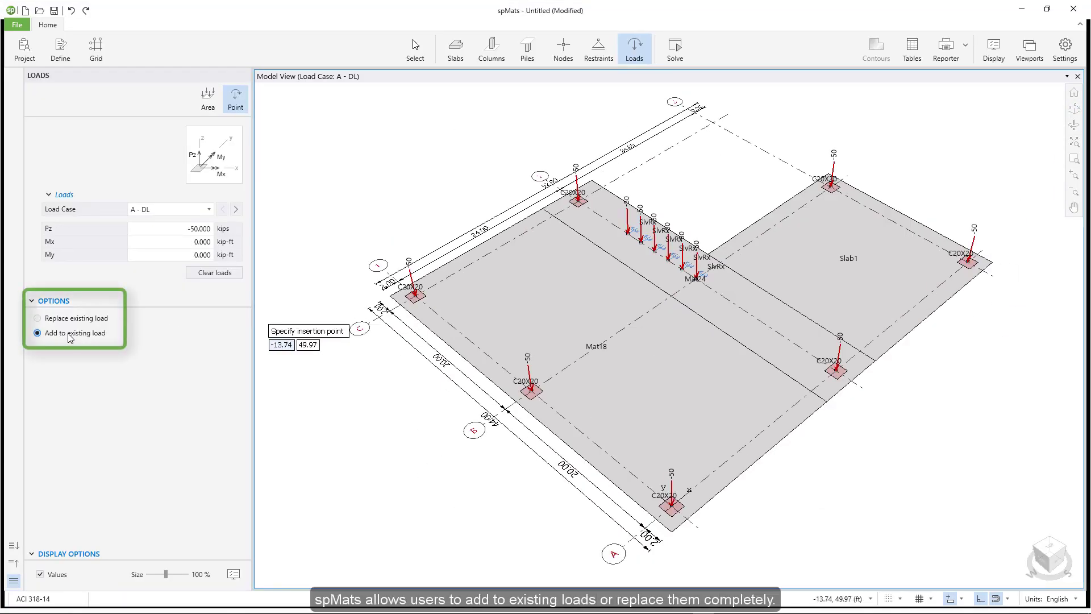
{"action": "left_click", "coordinate": [166, 236]}
{"action": "type", "text": "-10"}
{"action": "key", "text": "Return"}
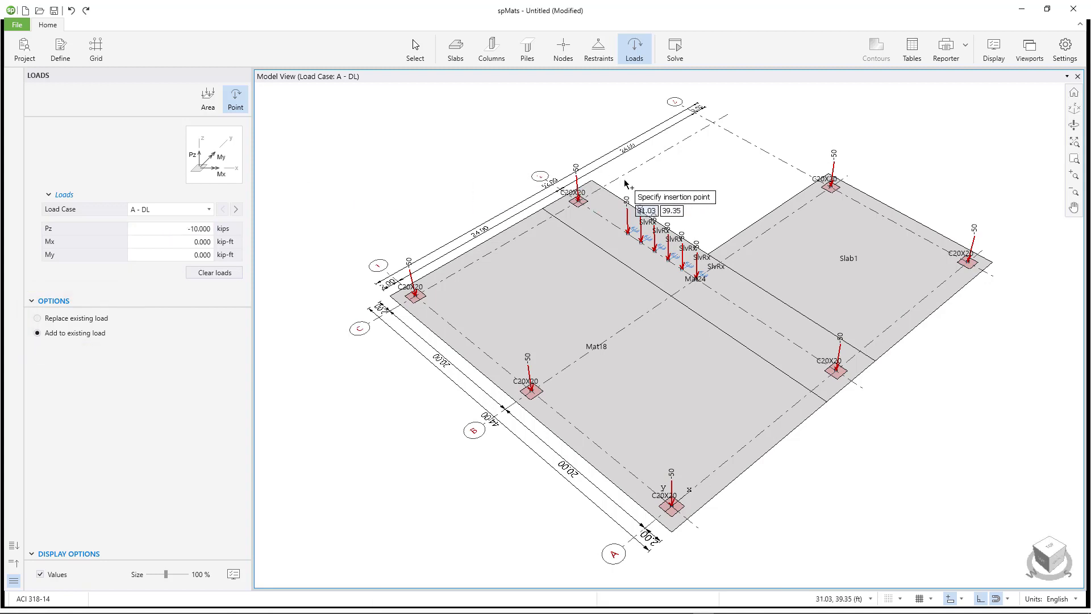
{"action": "left_click_drag", "start_coordinate": [623, 179], "coordinate": [711, 307]}
Apply a Wz -25 psf area load to Slab1 under load case B - LL
{"action": "key", "text": "Escape"}
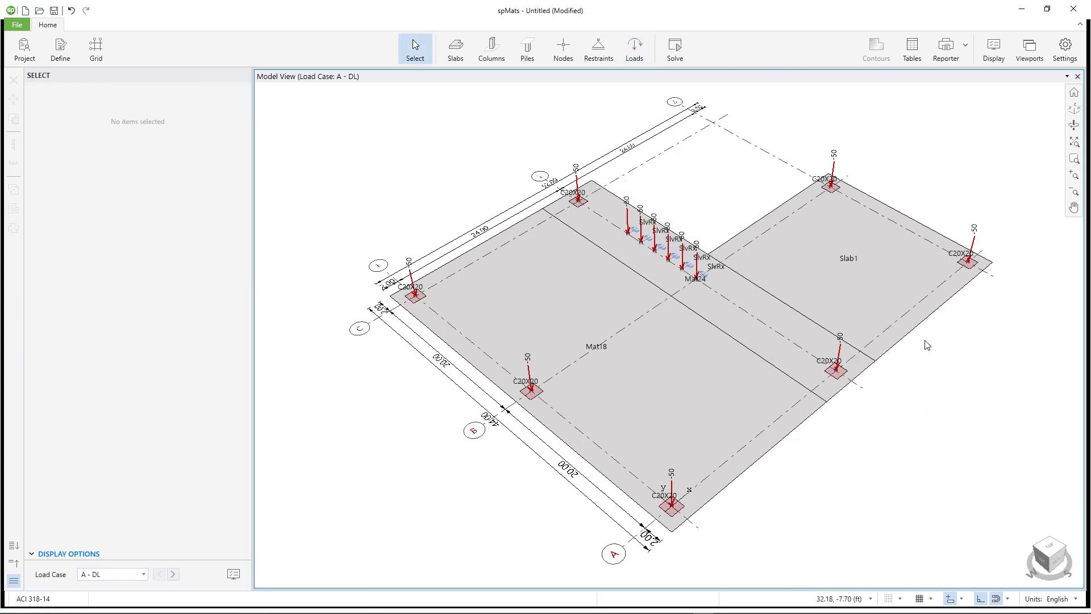
{"action": "left_click", "coordinate": [873, 286]}
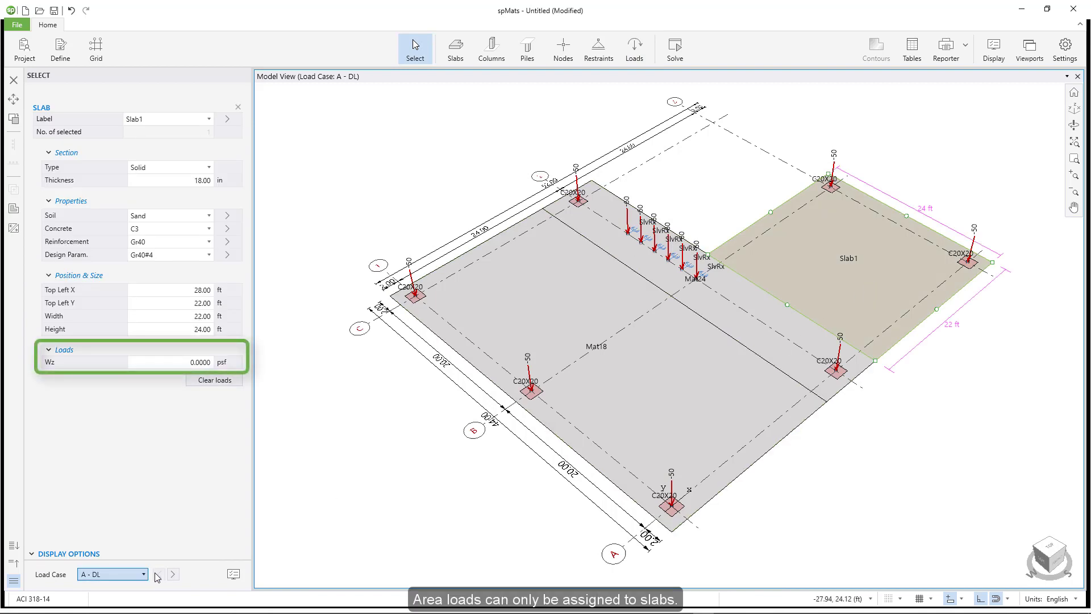
{"action": "left_click", "coordinate": [173, 575]}
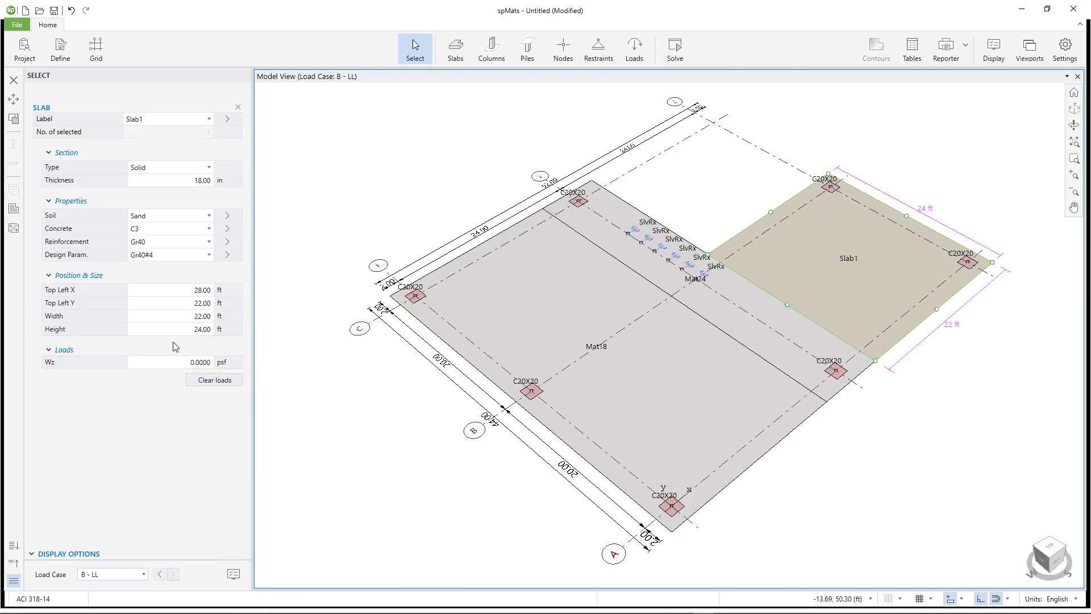
{"action": "type", "text": "-25"}
{"action": "key", "text": "Return"}
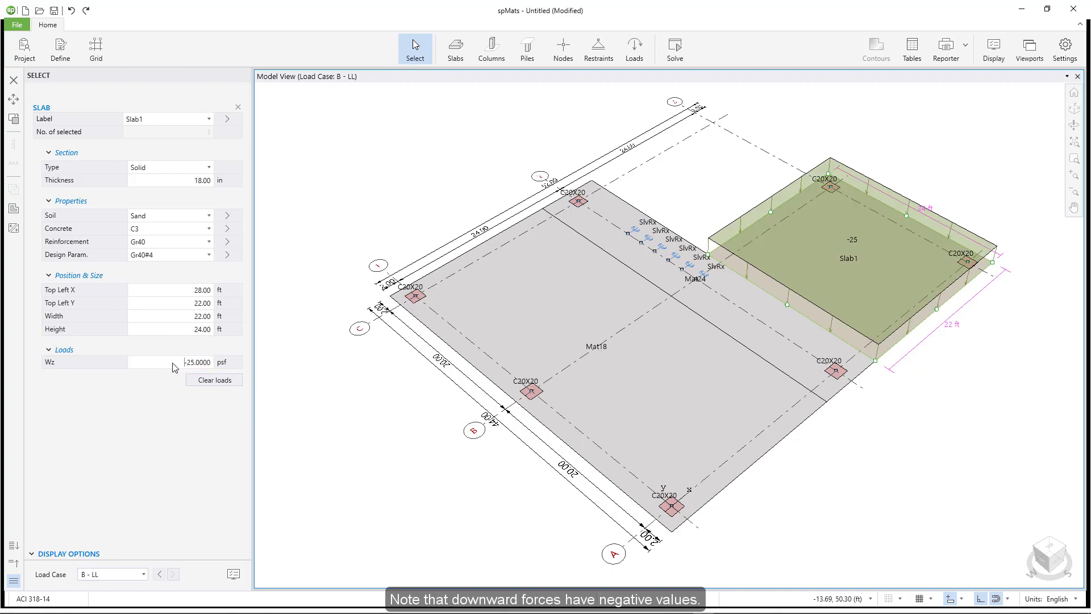